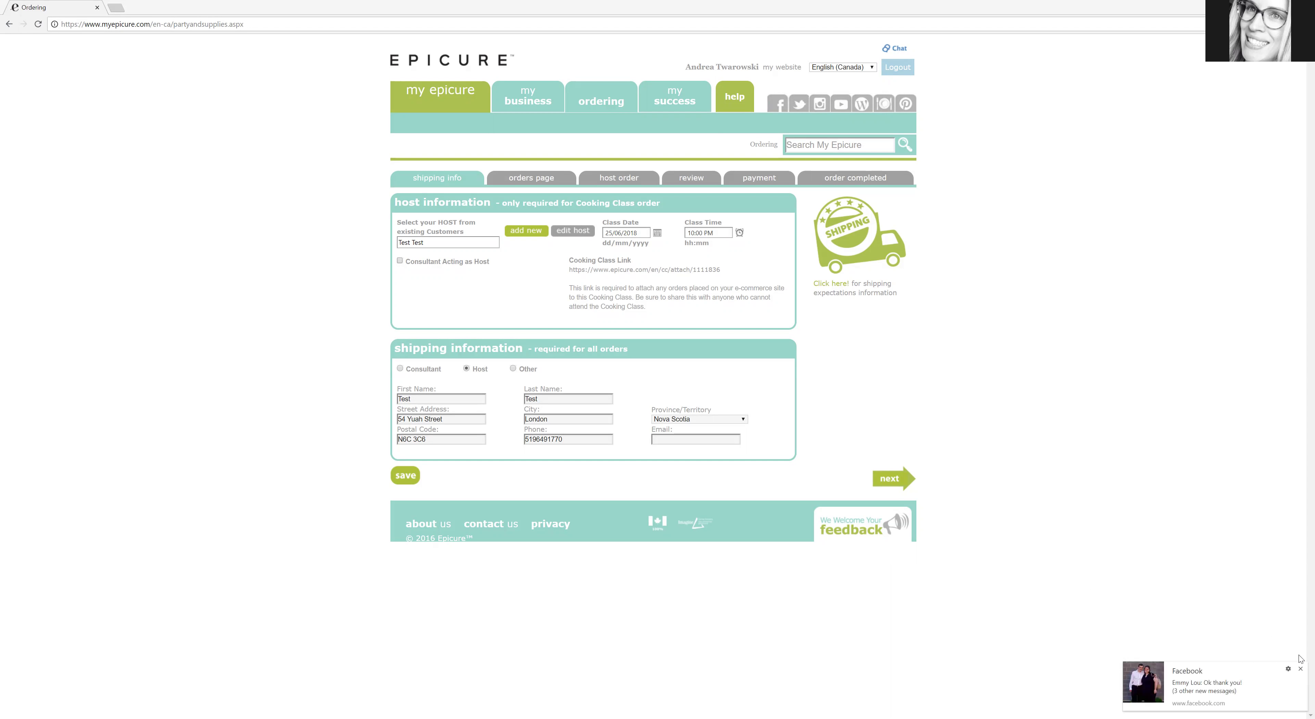
Step: Dismiss the desktop notification and review the class date, class time and Cooking Class link in the host information
{"action": "left_click", "coordinate": [1300, 668]}
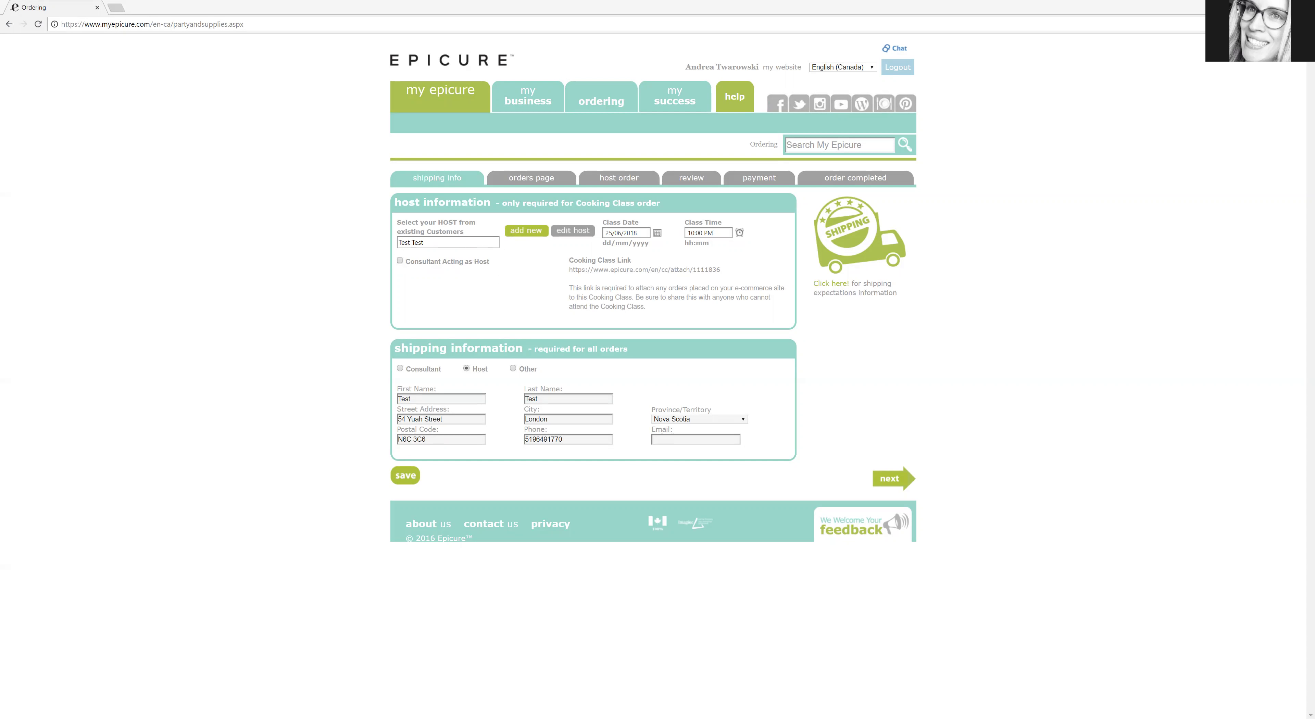
{"action": "left_click", "coordinate": [709, 233]}
{"action": "left_click", "coordinate": [621, 233]}
{"action": "left_click", "coordinate": [708, 233]}
{"action": "left_click", "coordinate": [496, 300]}
{"action": "left_click_drag", "start_coordinate": [570, 269], "coordinate": [720, 270]}
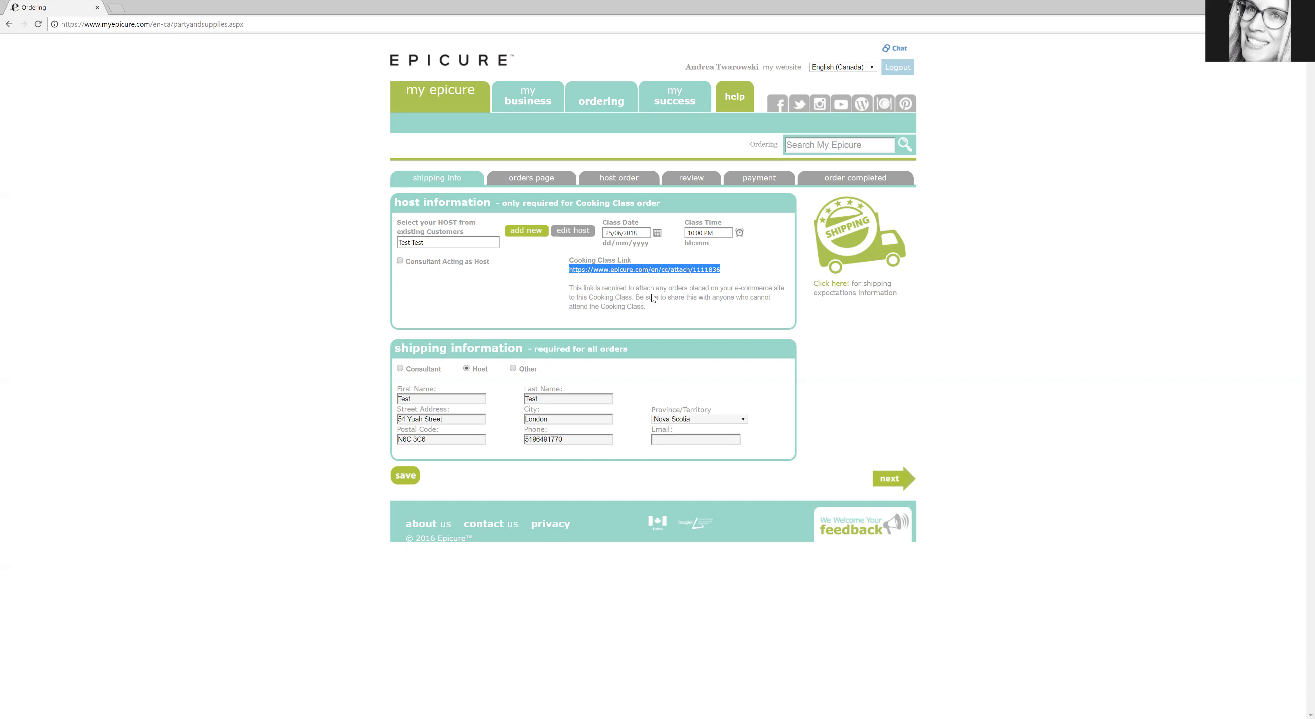
{"action": "left_click", "coordinate": [659, 317]}
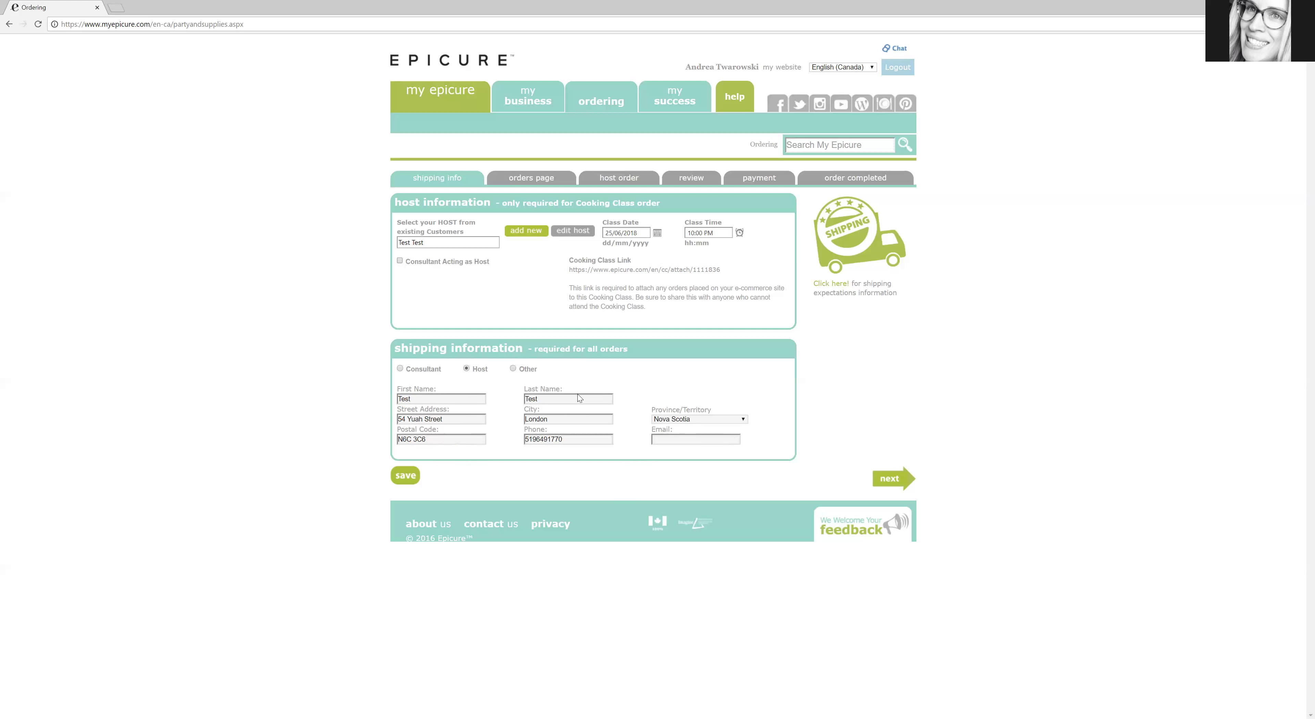
Step: Continue to the orders page and add a customer order for the existing test customer
{"action": "left_click", "coordinate": [896, 476]}
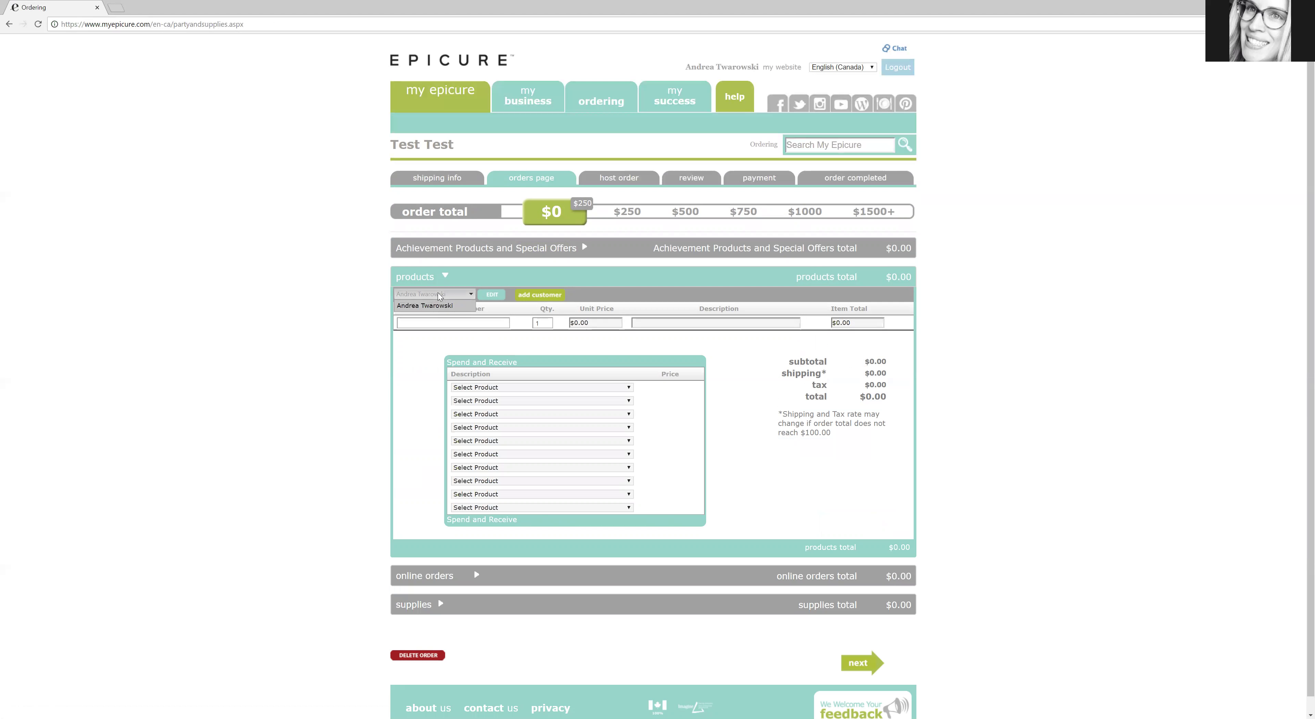
{"action": "left_click", "coordinate": [526, 295]}
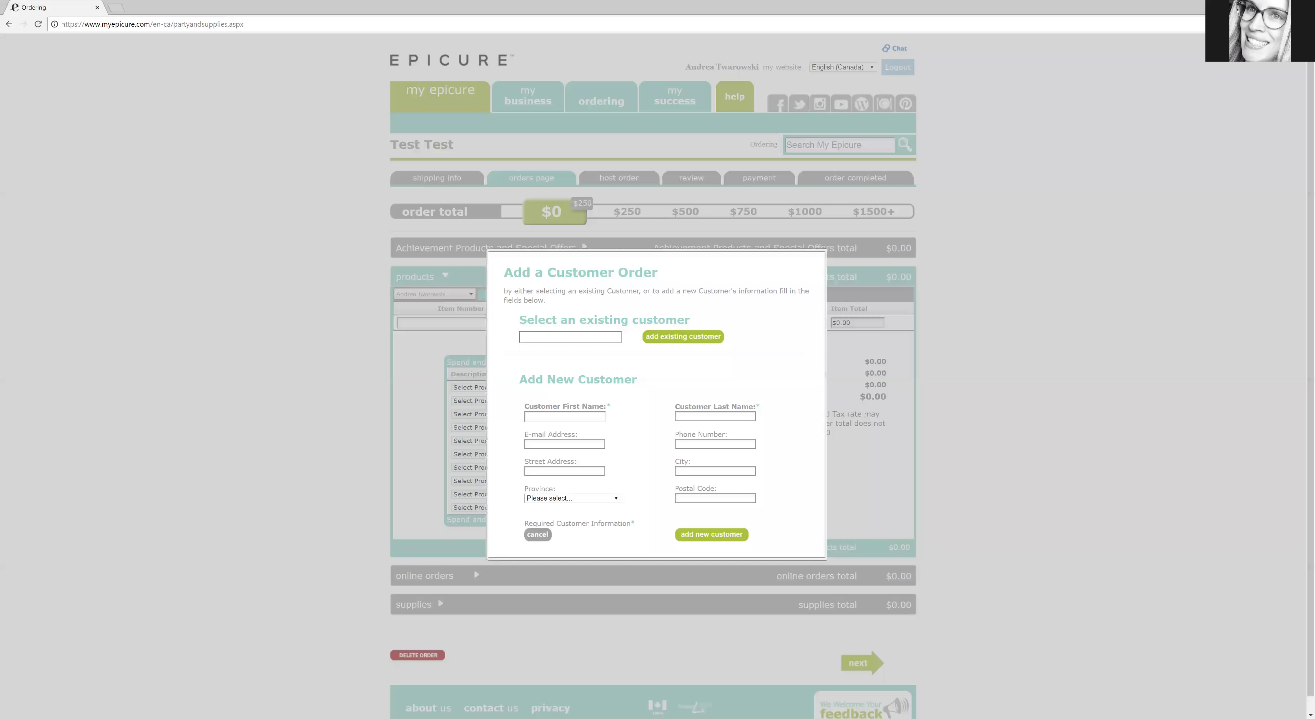
{"action": "type", "text": "Test Test Test"}
{"action": "left_click", "coordinate": [655, 336]}
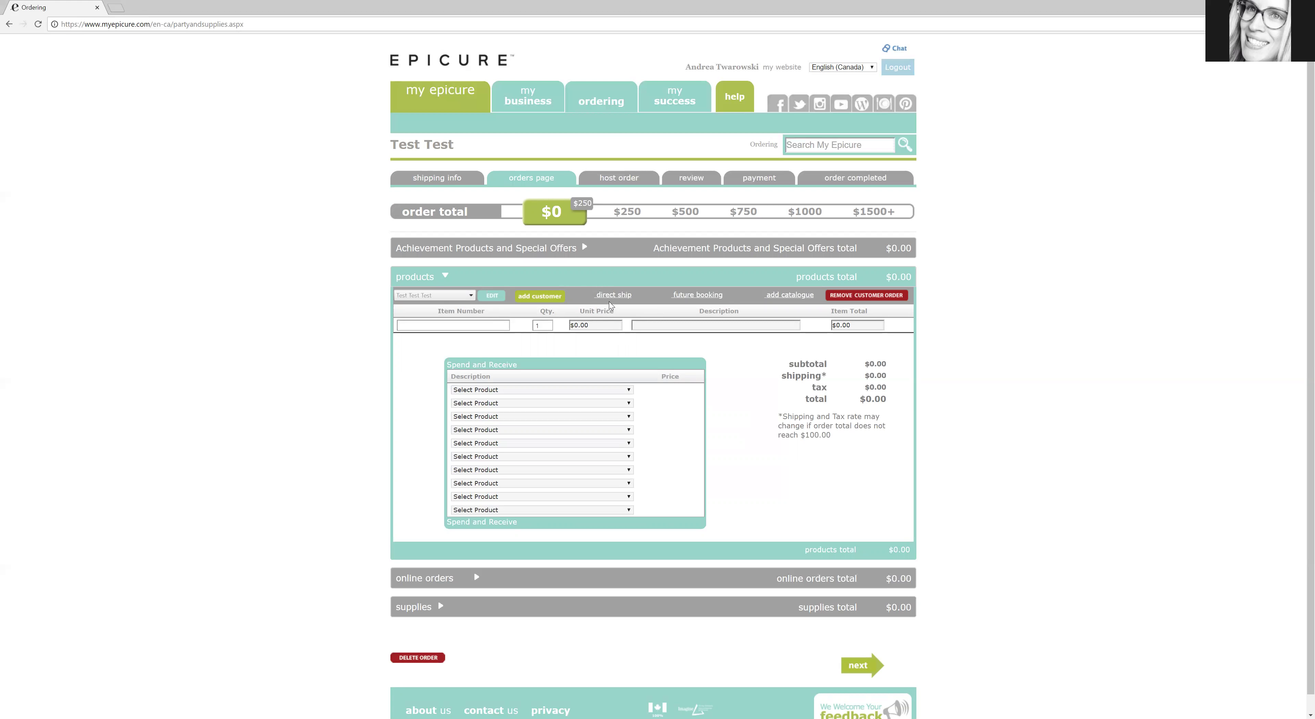
{"action": "left_click", "coordinate": [445, 182]}
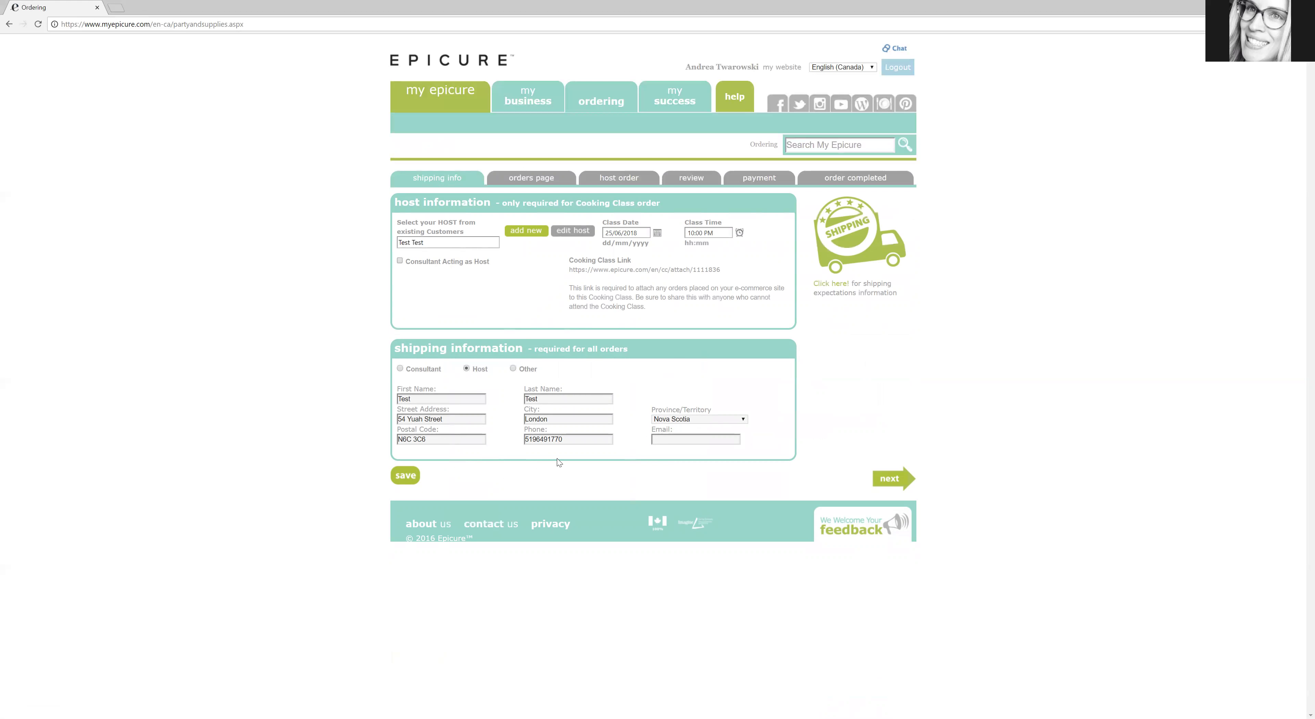
{"action": "left_click", "coordinate": [888, 484]}
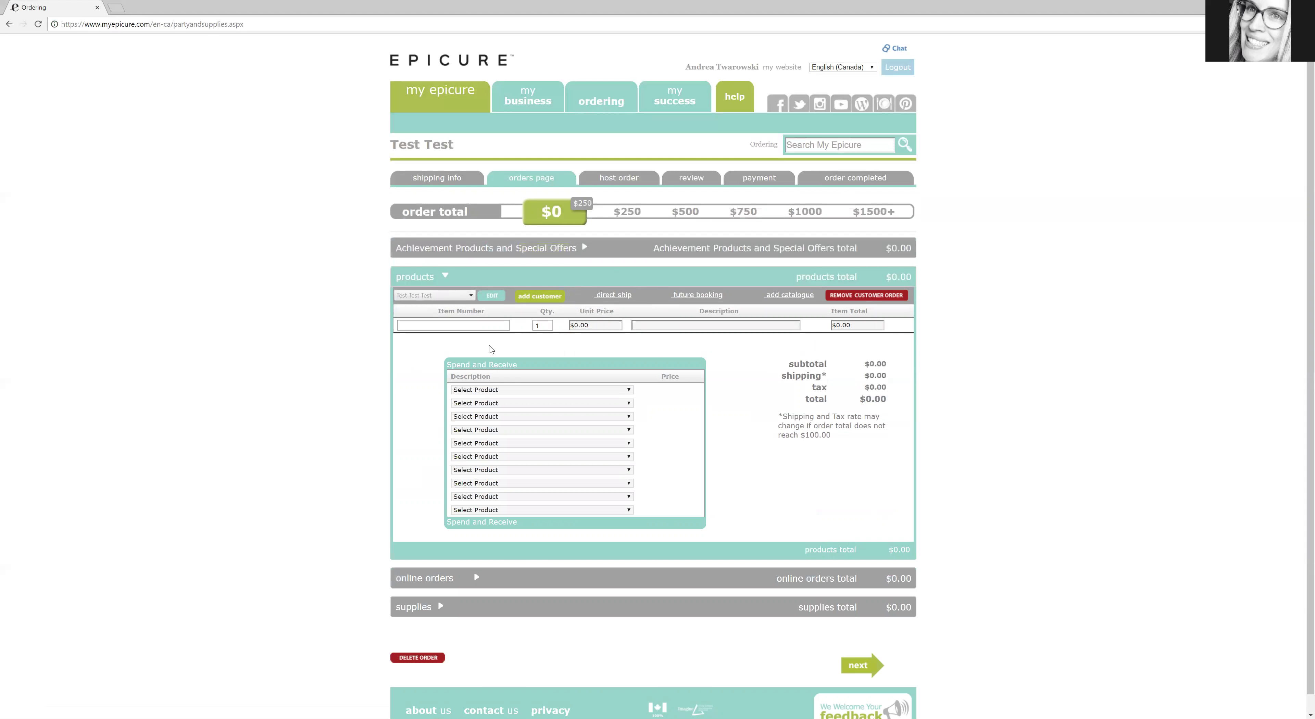
{"action": "left_click", "coordinate": [530, 296]}
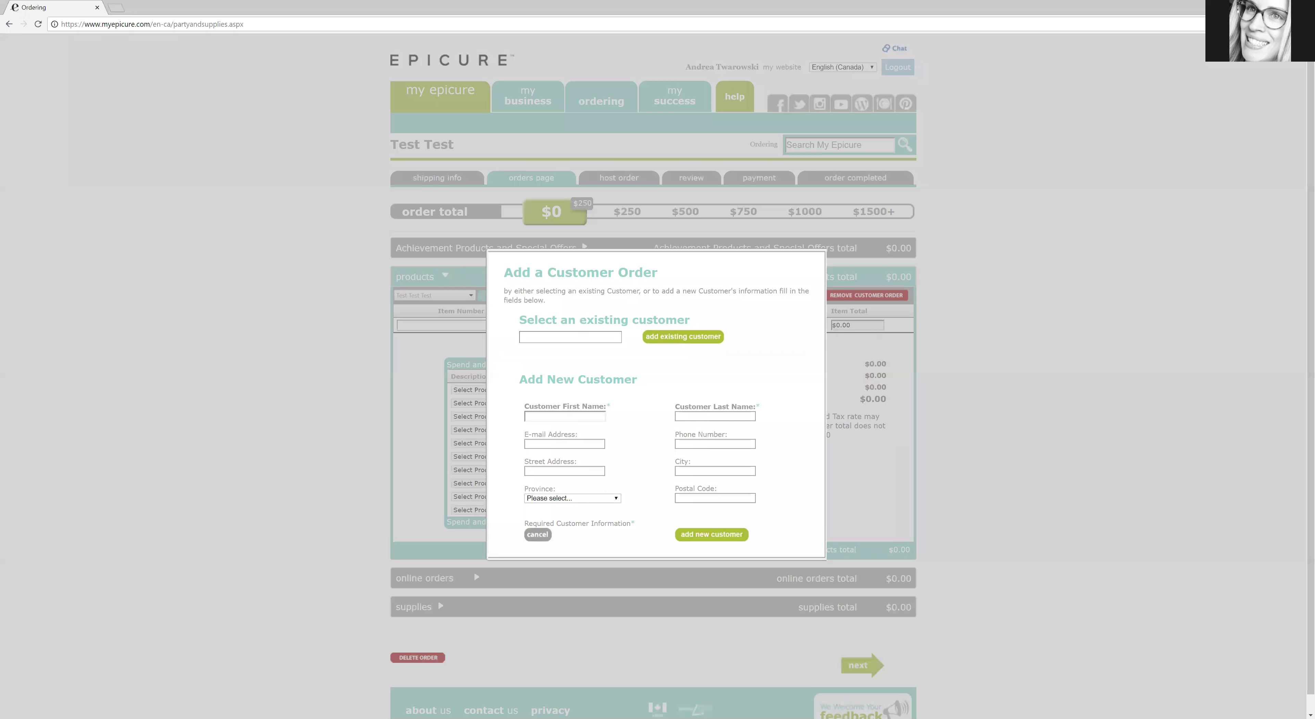
{"action": "left_click", "coordinate": [567, 417]}
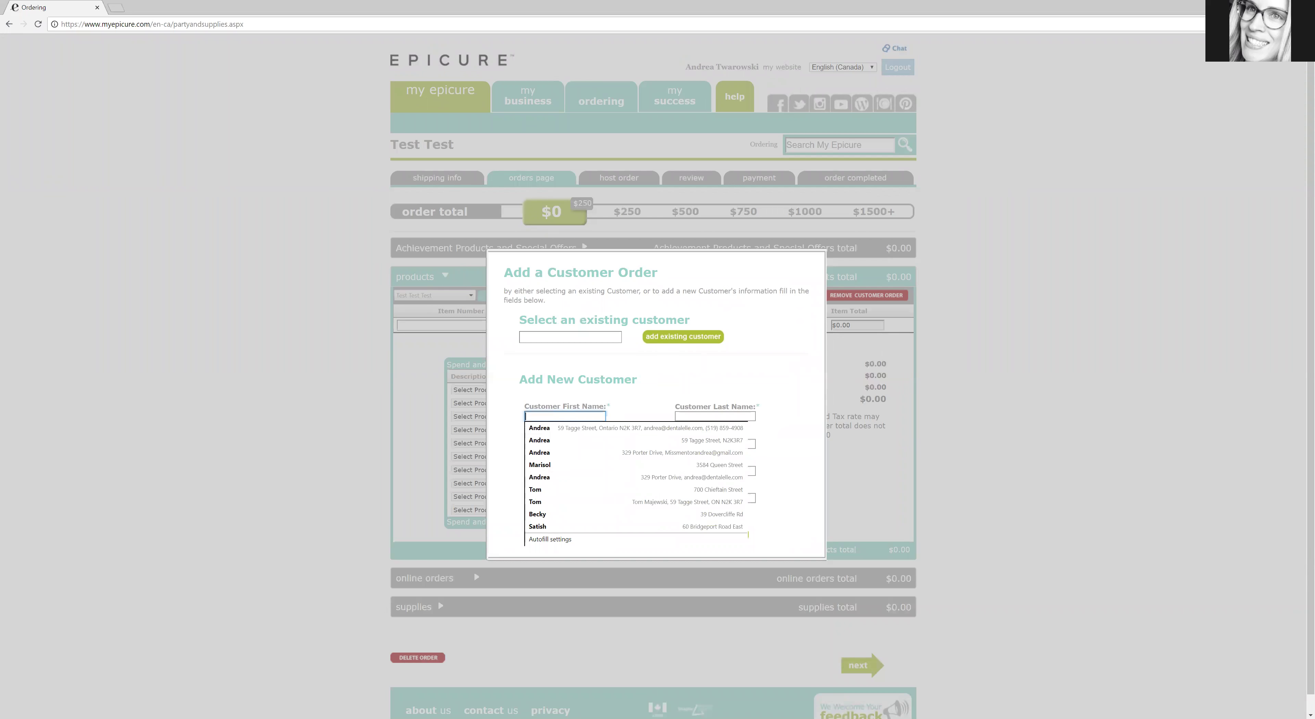
{"action": "type", "text": "Hdggf"}
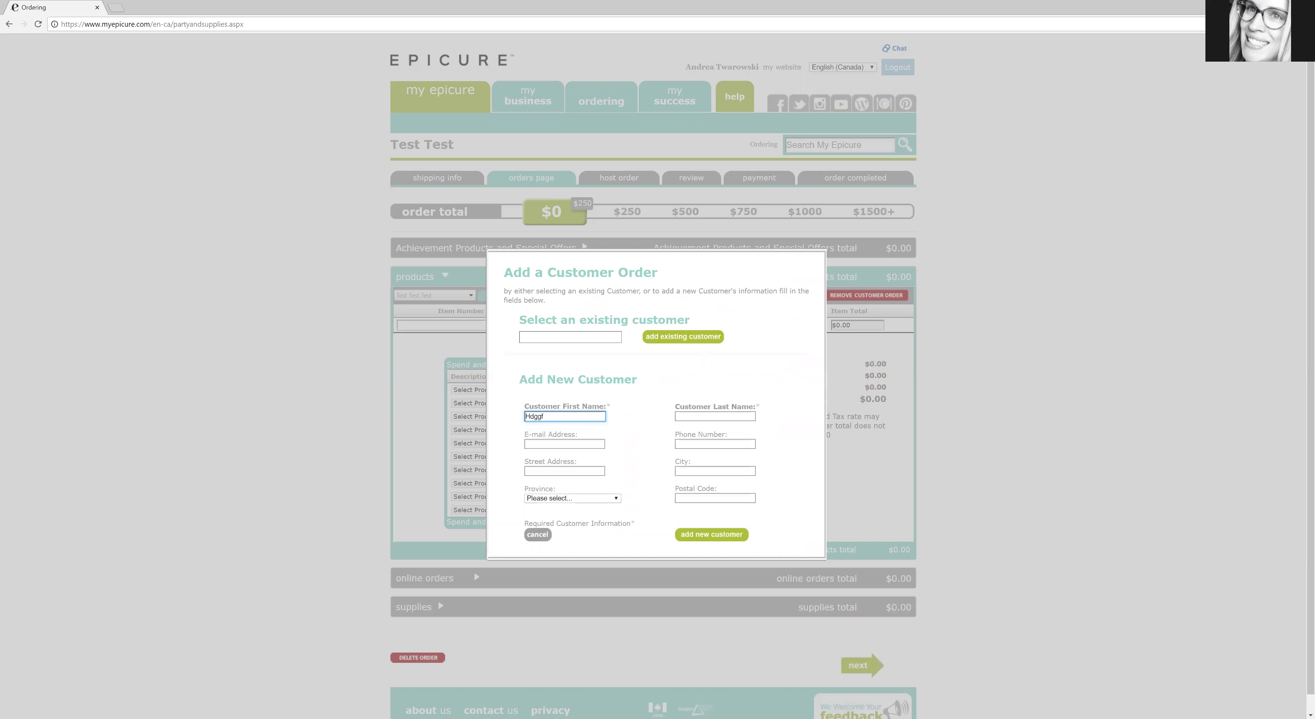
{"action": "key", "text": "Tab"}
{"action": "type", "text": "fgfgf"}
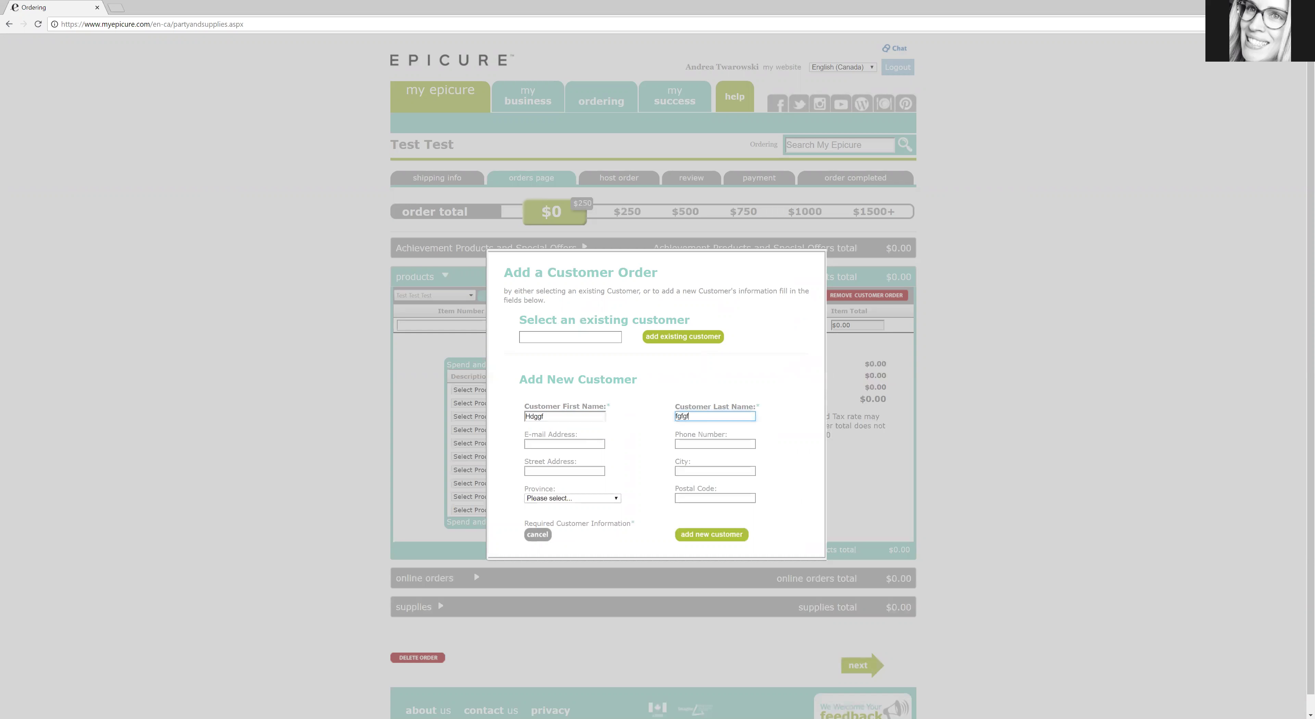
{"action": "key", "text": "Tab"}
{"action": "type", "text": "fd"}
{"action": "left_click", "coordinate": [536, 536]}
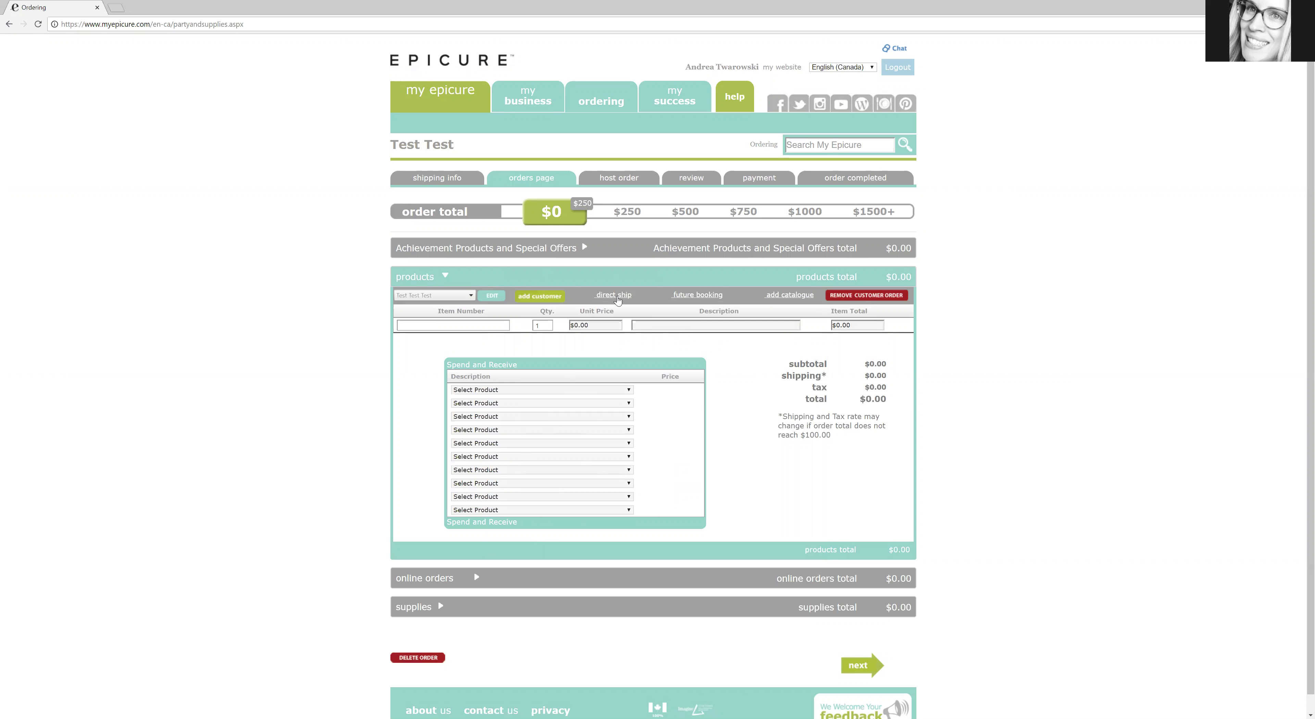
Step: Save a future booking for the customer with class date 2018-07-25 and class time 7:00 PM
{"action": "left_click", "coordinate": [614, 296]}
{"action": "left_click", "coordinate": [684, 298]}
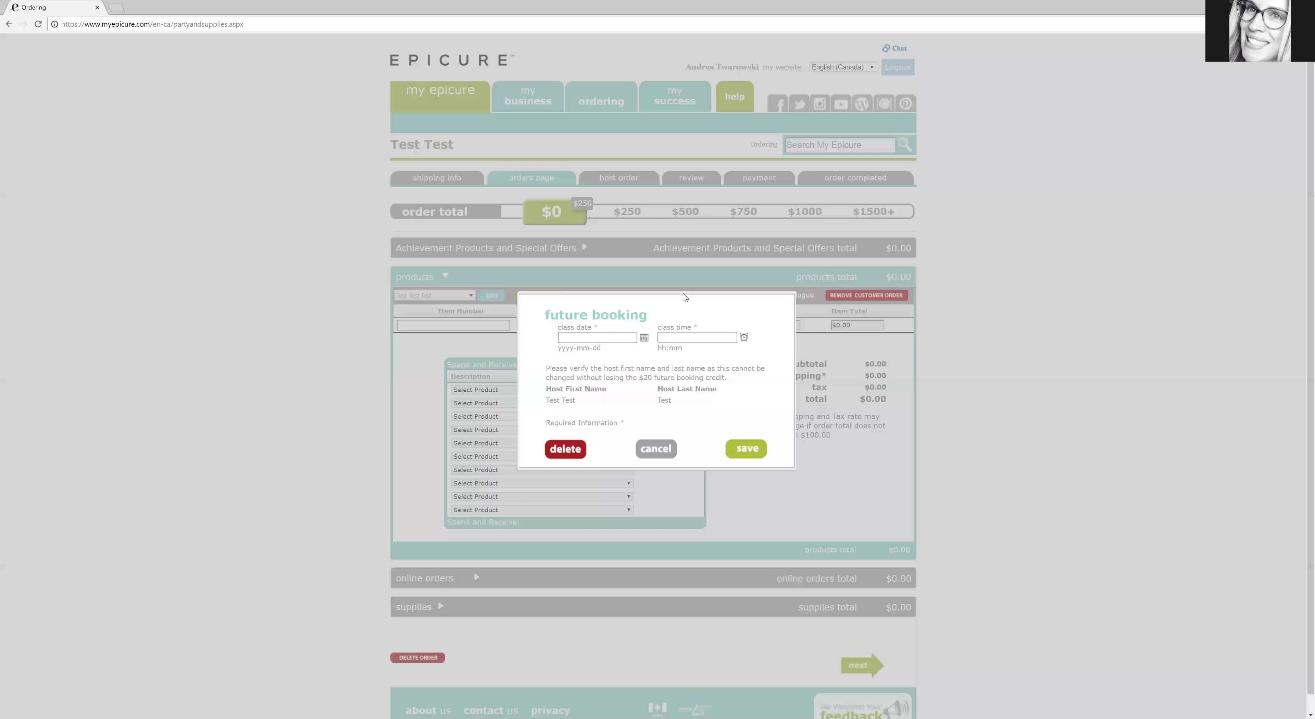
{"action": "left_click", "coordinate": [645, 338]}
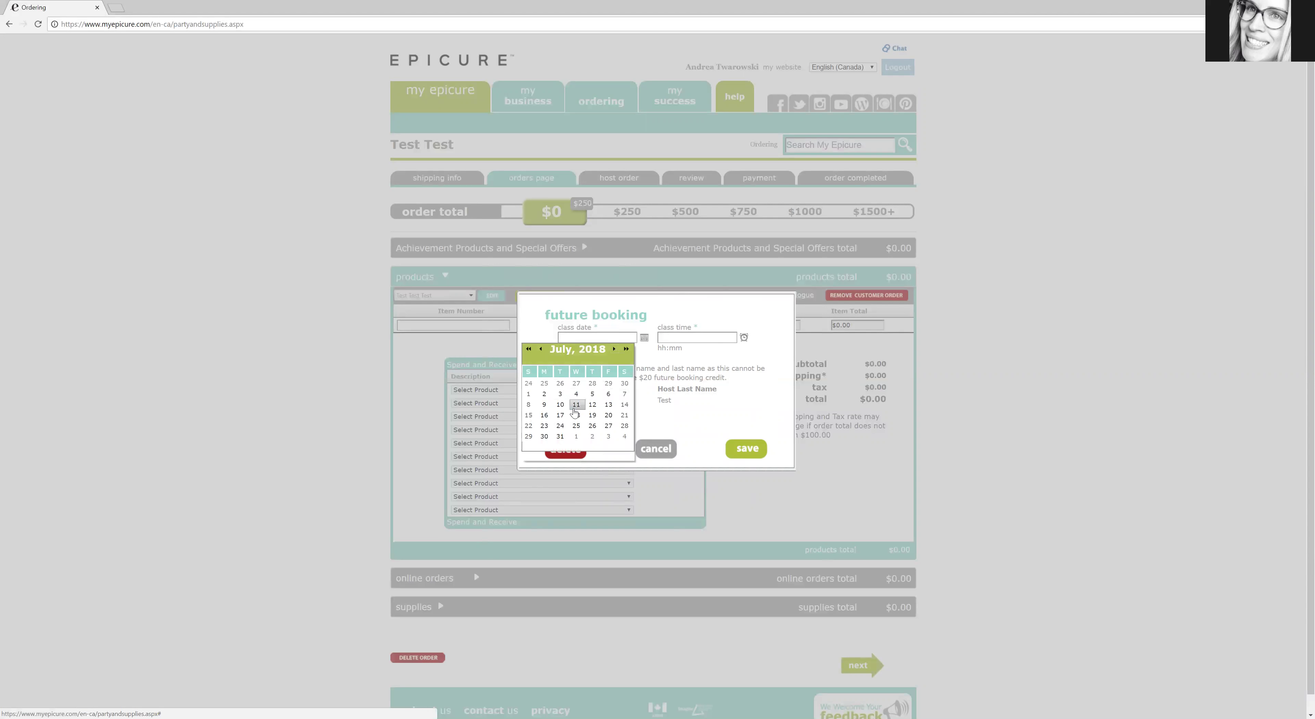
{"action": "left_click", "coordinate": [576, 427]}
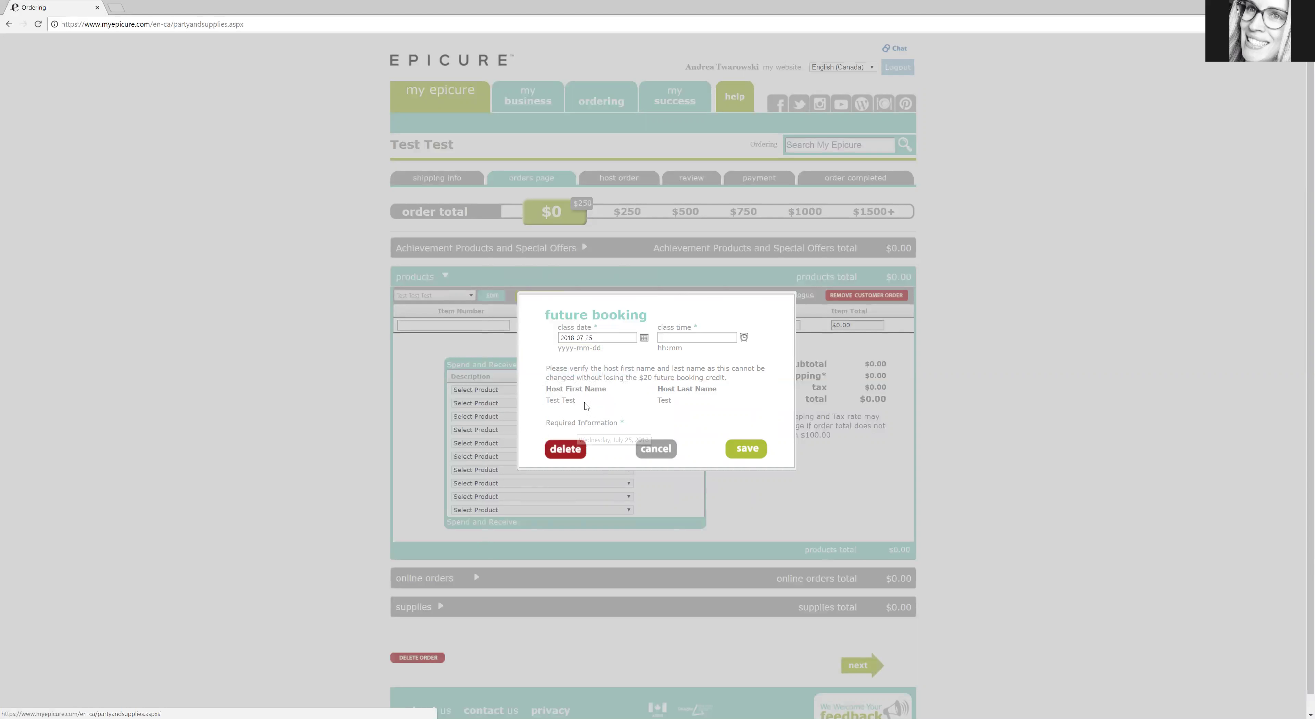
{"action": "left_click", "coordinate": [698, 338]}
{"action": "left_click", "coordinate": [698, 361]}
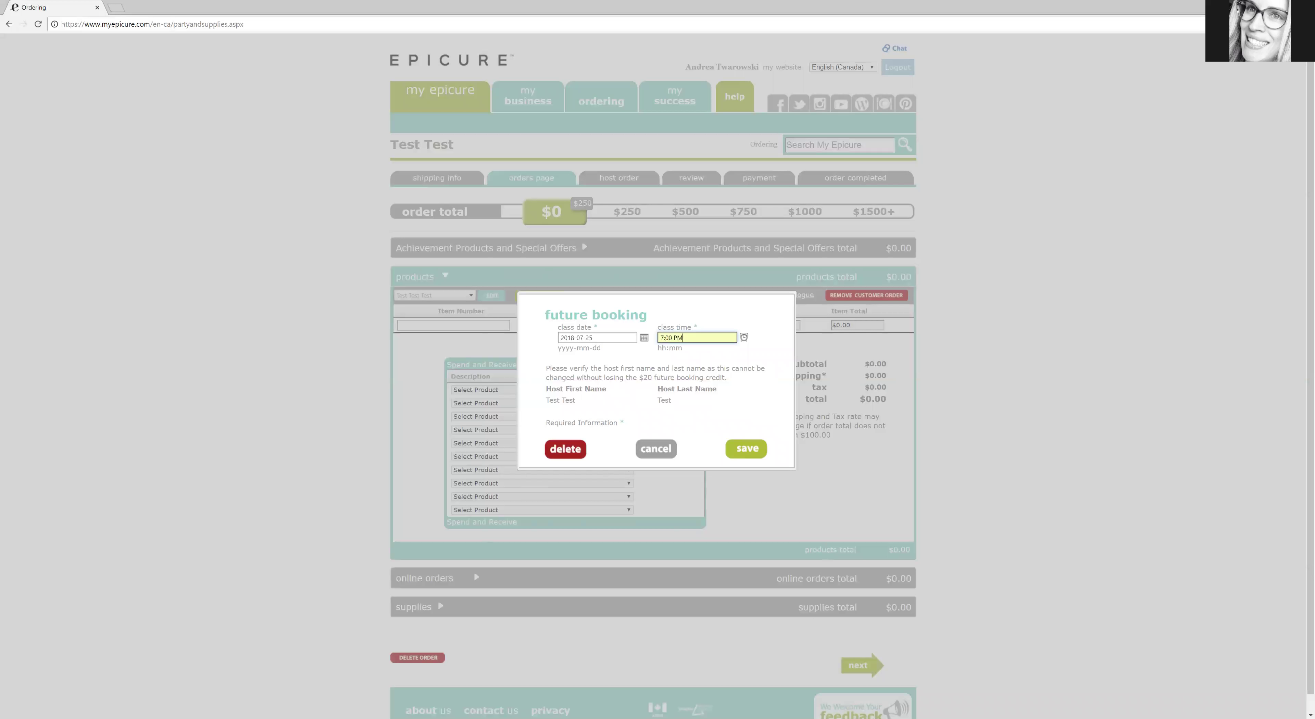
{"action": "left_click_drag", "start_coordinate": [639, 377], "coordinate": [723, 377]}
{"action": "left_click", "coordinate": [745, 449]}
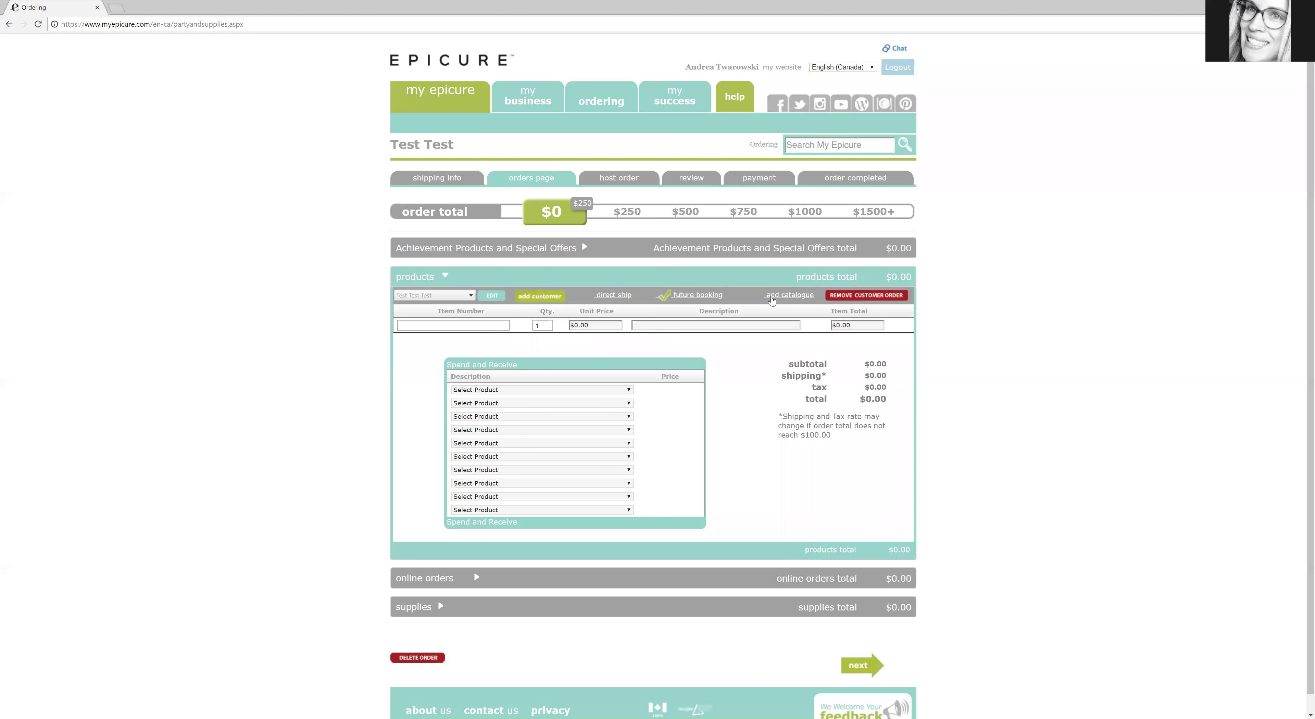
Step: Include the SINGLE English Catalogue S2 2018 ($1.00) with the customer's order
{"action": "left_click", "coordinate": [772, 299]}
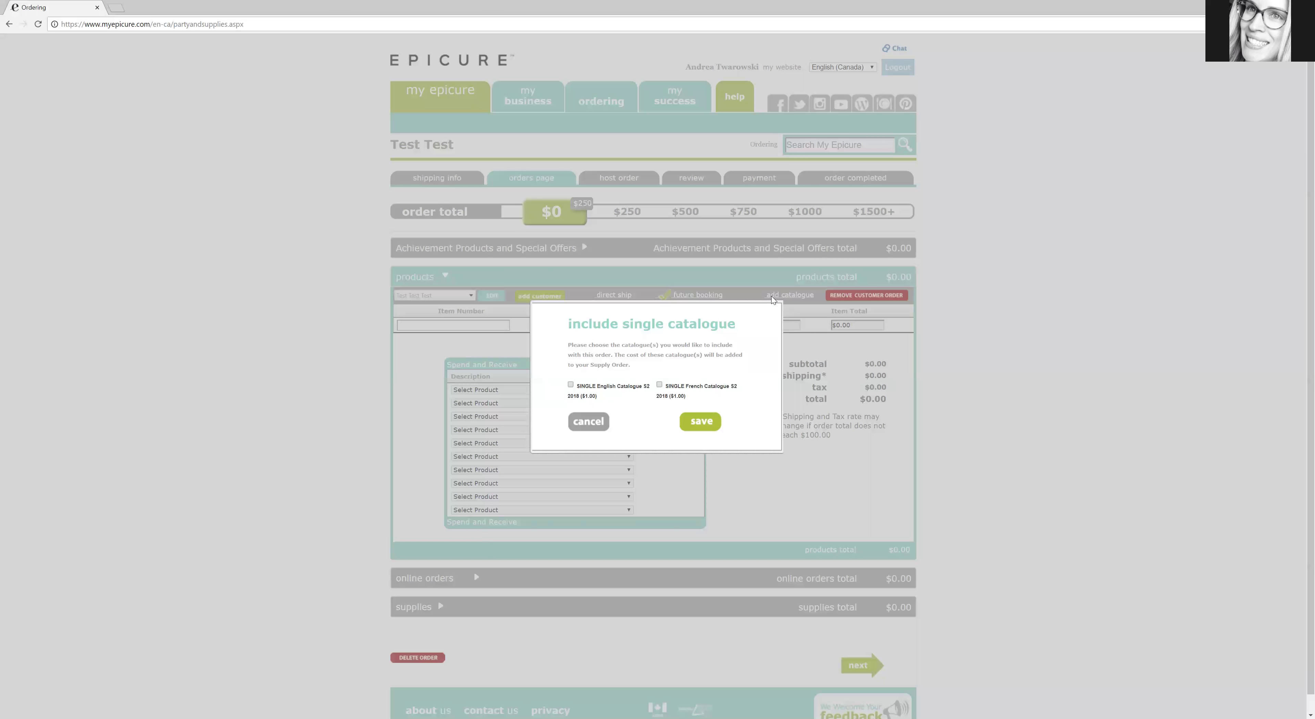
{"action": "left_click", "coordinate": [570, 385]}
{"action": "left_click", "coordinate": [690, 421]}
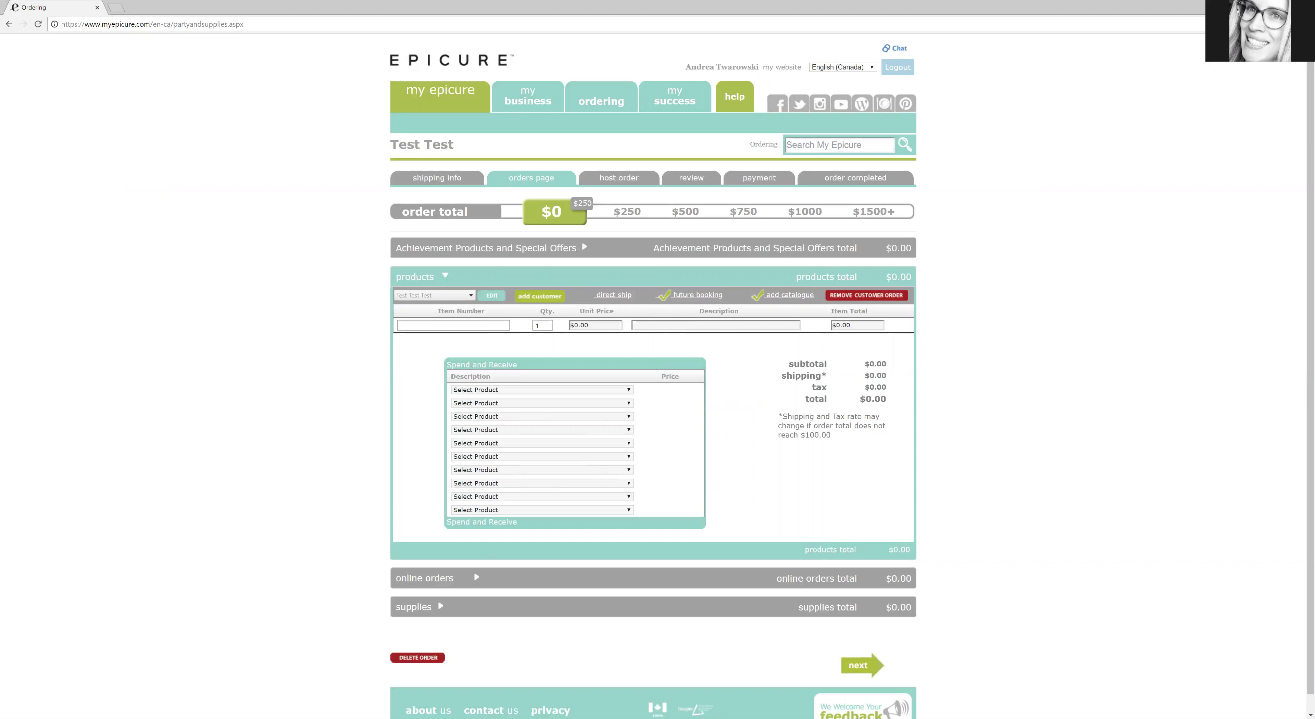
Step: Add item 1001027, French Onion Dip Mix, to the customer's products
{"action": "left_click", "coordinate": [453, 325]}
{"action": "type", "text": "fg"}
{"action": "key", "text": "ctrl+a"}
{"action": "type", "text": "F"}
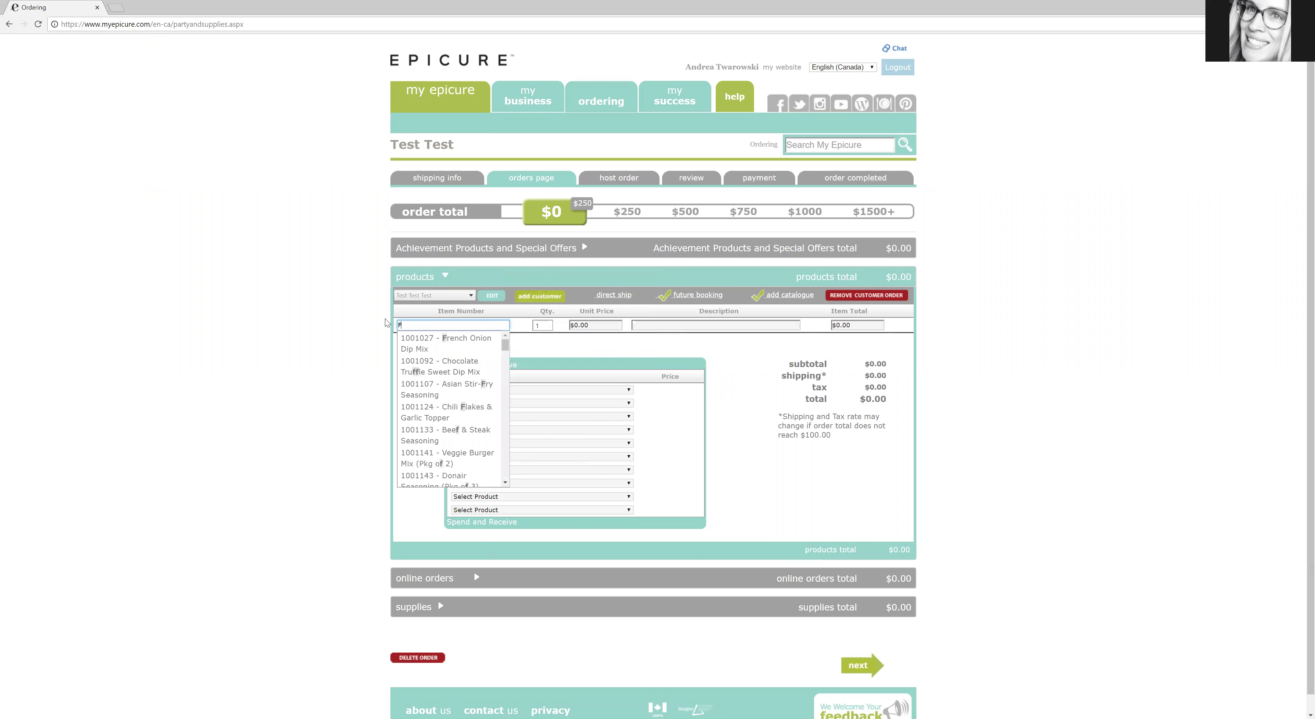
{"action": "left_click", "coordinate": [422, 350]}
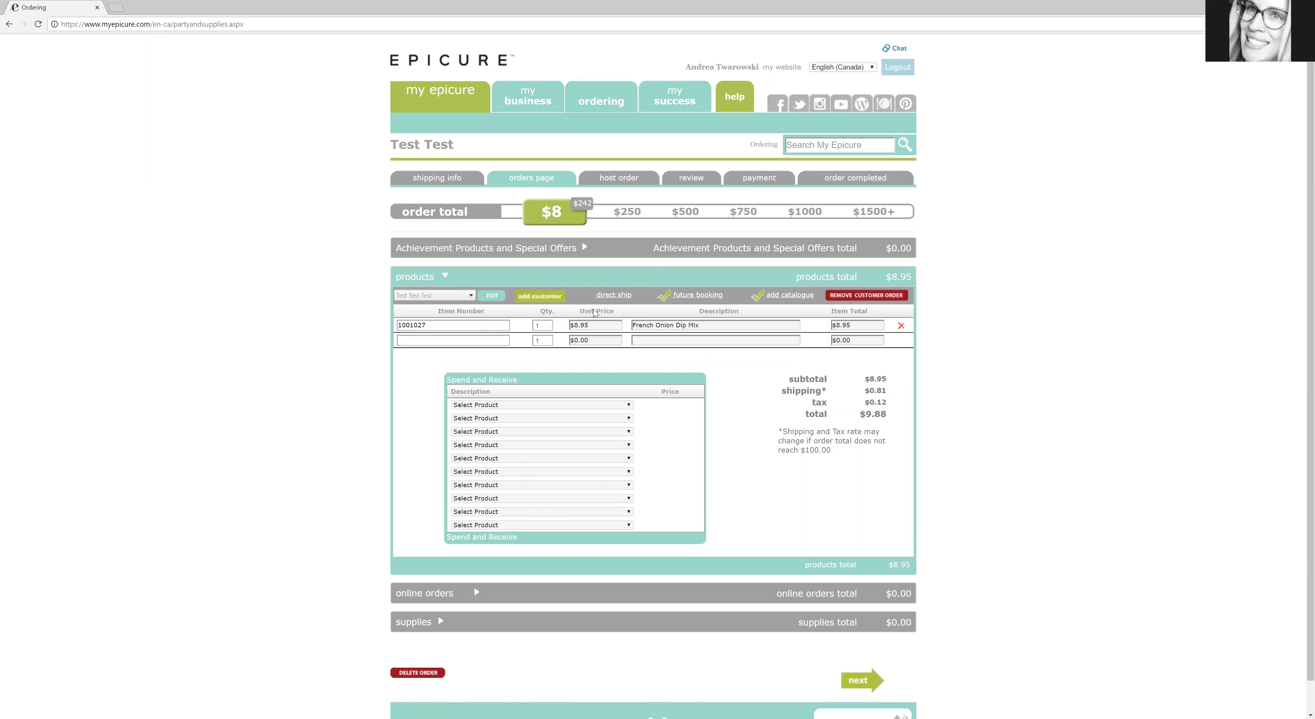
Step: Add Chicken Broth Mix (1001083) and Roasted Garlic Hummus Dip Mix (1001038) to the customer's products
{"action": "left_click", "coordinate": [403, 340]}
{"action": "type", "text": "Broth"}
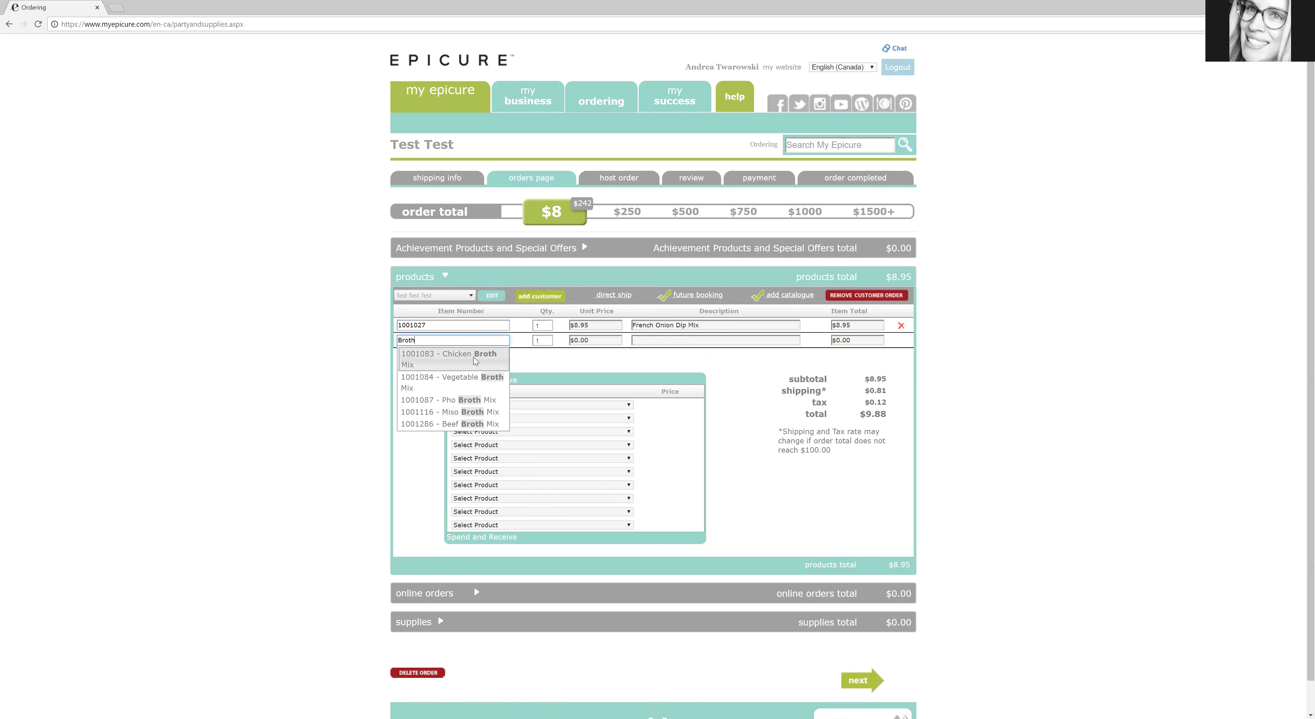
{"action": "left_click", "coordinate": [474, 356]}
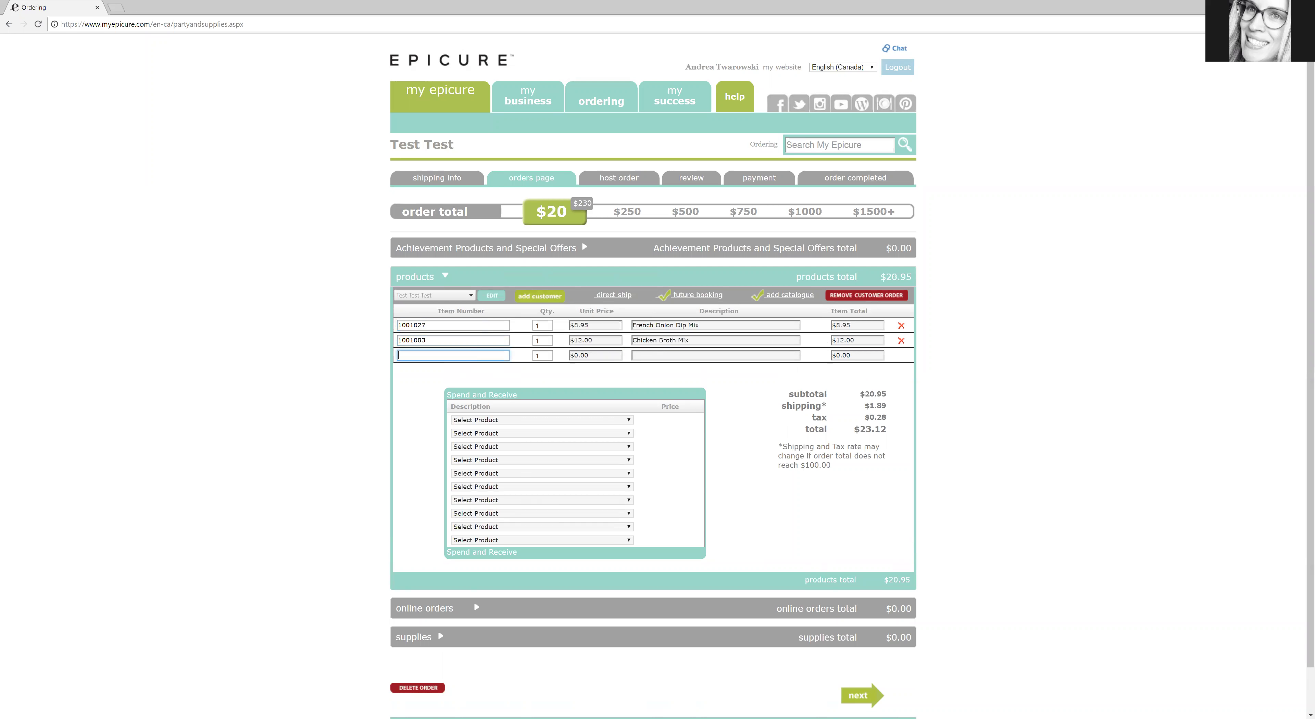
{"action": "type", "text": "Hu"}
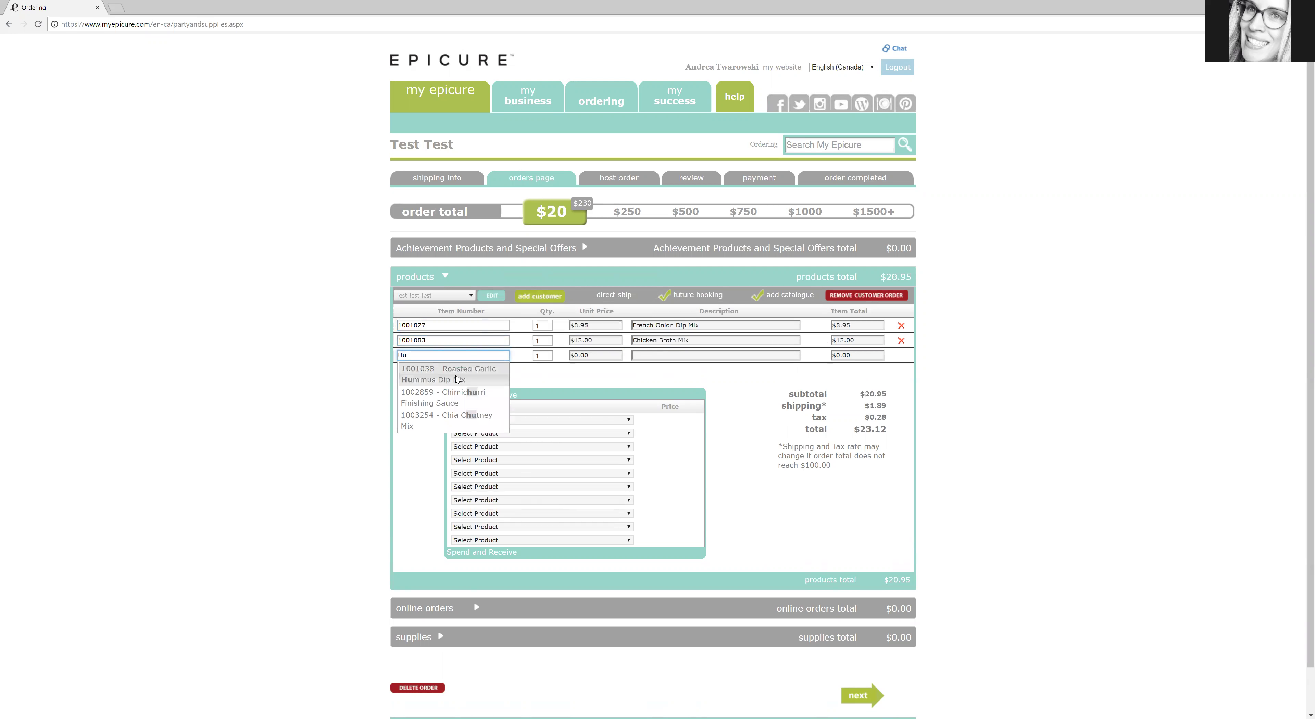
{"action": "left_click", "coordinate": [456, 379]}
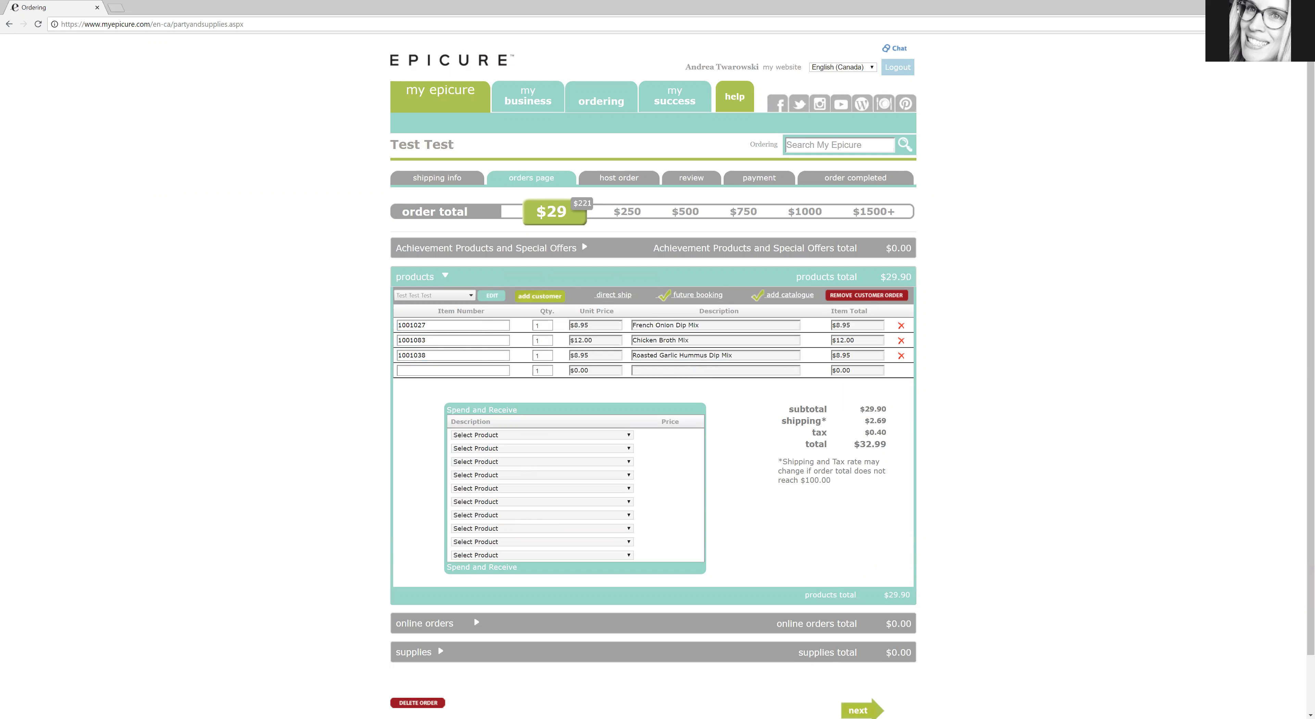
Step: Turn on direct ship for the order with the Customer address option, checking the shipping charge before and after
{"action": "left_click_drag", "start_coordinate": [886, 421], "coordinate": [863, 422]}
{"action": "left_click", "coordinate": [816, 521]}
{"action": "left_click", "coordinate": [612, 301]}
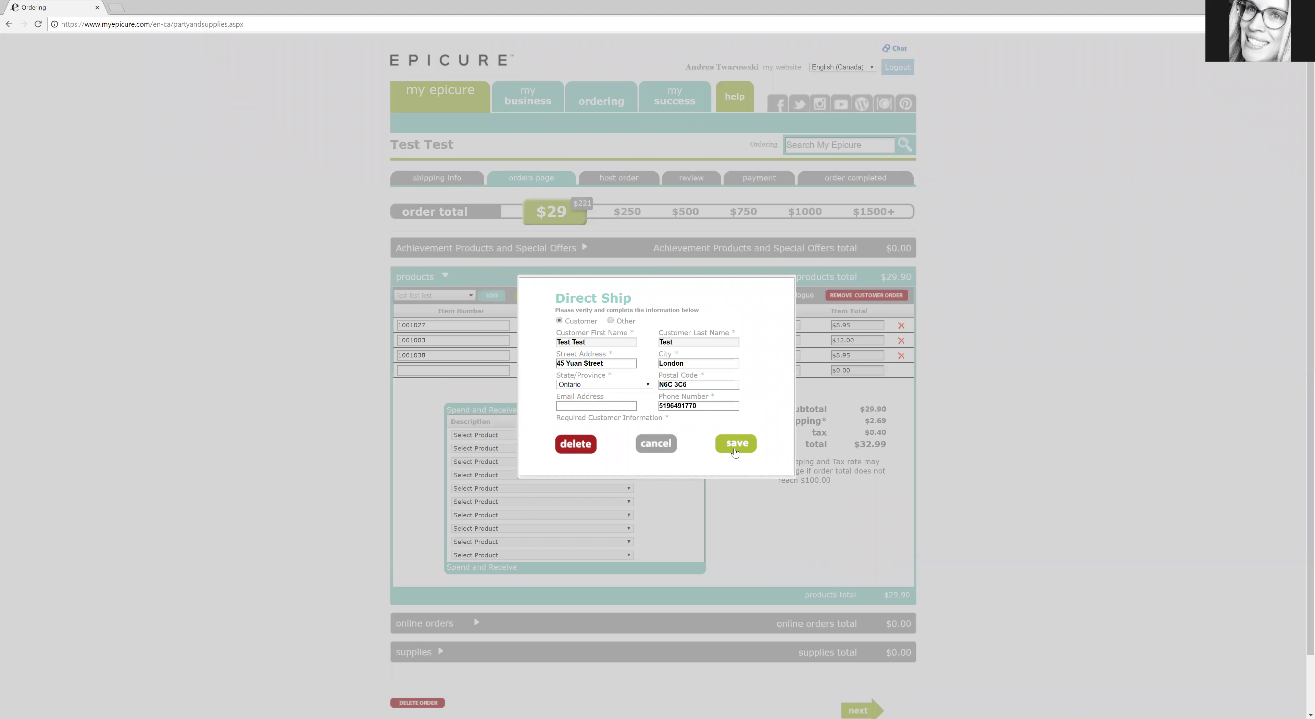
{"action": "left_click", "coordinate": [736, 449]}
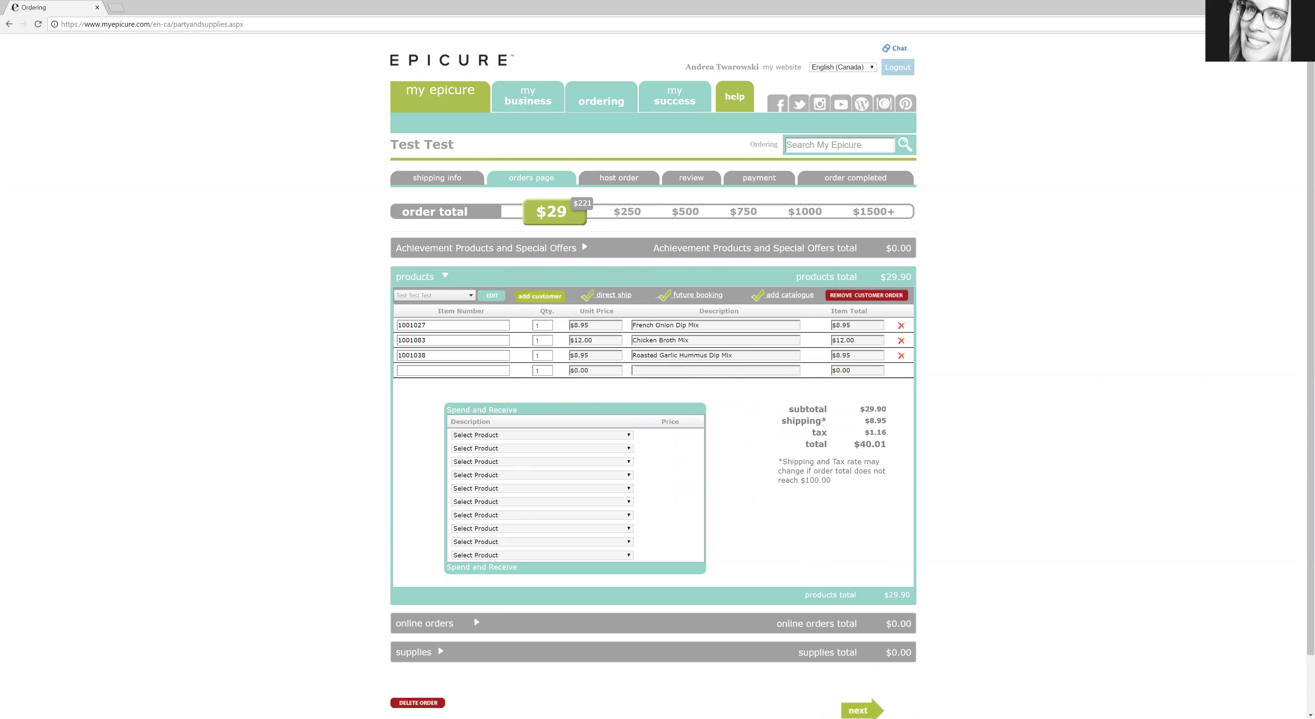
{"action": "left_click_drag", "start_coordinate": [891, 425], "coordinate": [860, 425]}
{"action": "left_click_drag", "start_coordinate": [874, 424], "coordinate": [635, 313]}
Step: Delete the direct ship setting from the customer's order and check the shipping charge
{"action": "left_click", "coordinate": [615, 297]}
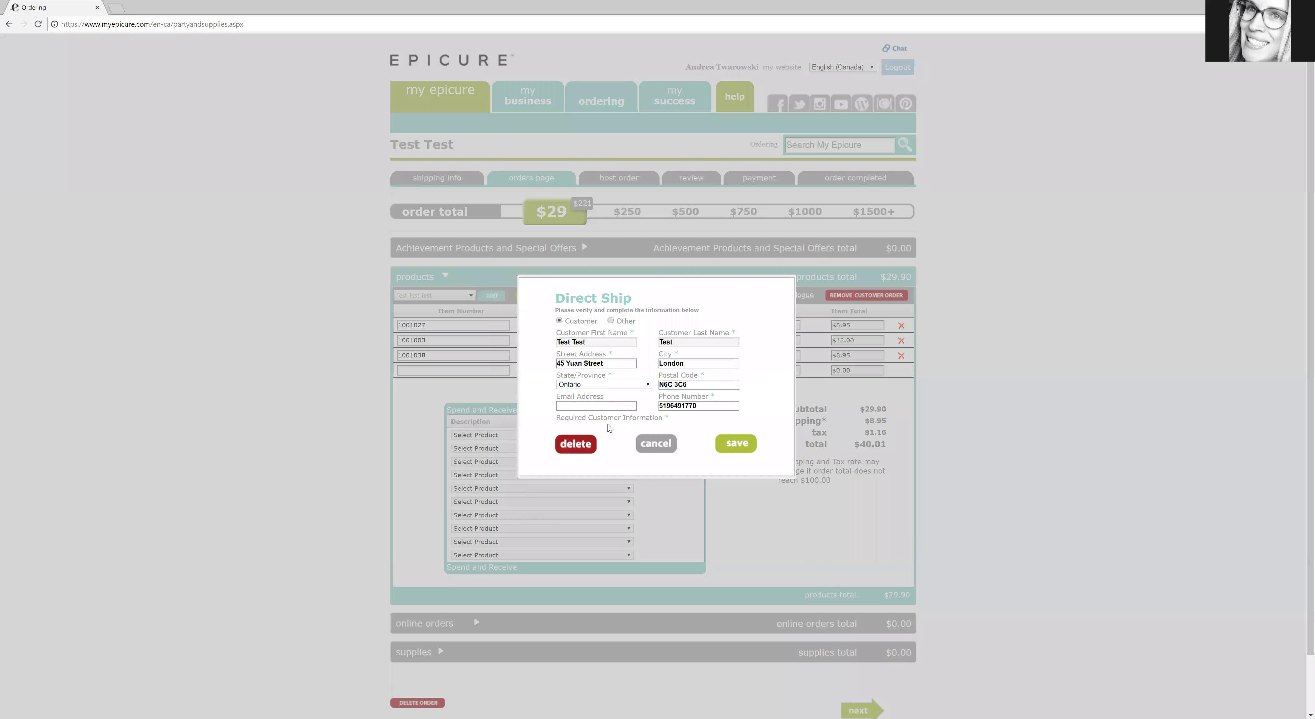
{"action": "left_click", "coordinate": [584, 446]}
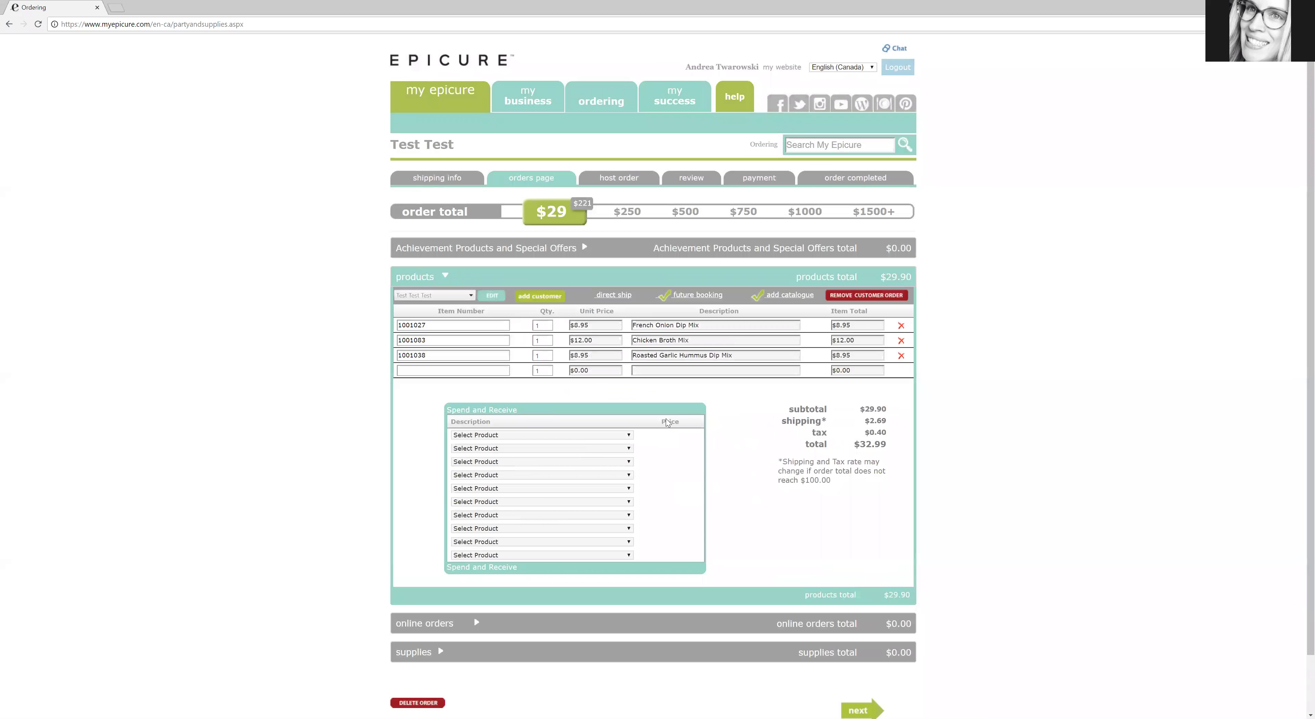
{"action": "left_click_drag", "start_coordinate": [889, 421], "coordinate": [834, 420]}
{"action": "left_click", "coordinate": [880, 497]}
Step: Continue to the host order page and try to proceed to the order review without adding host items
{"action": "scroll", "coordinate": [838, 511], "scroll_direction": "down", "scroll_amount": 1}
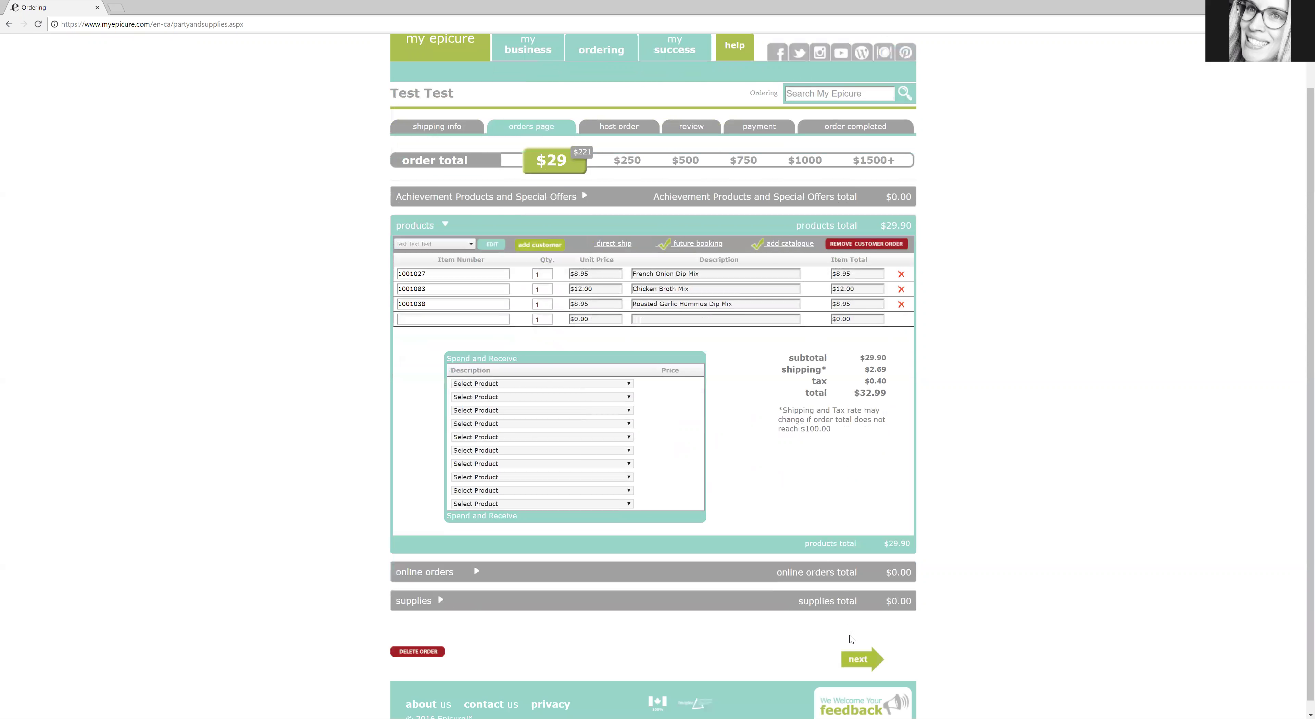
{"action": "left_click", "coordinate": [861, 671]}
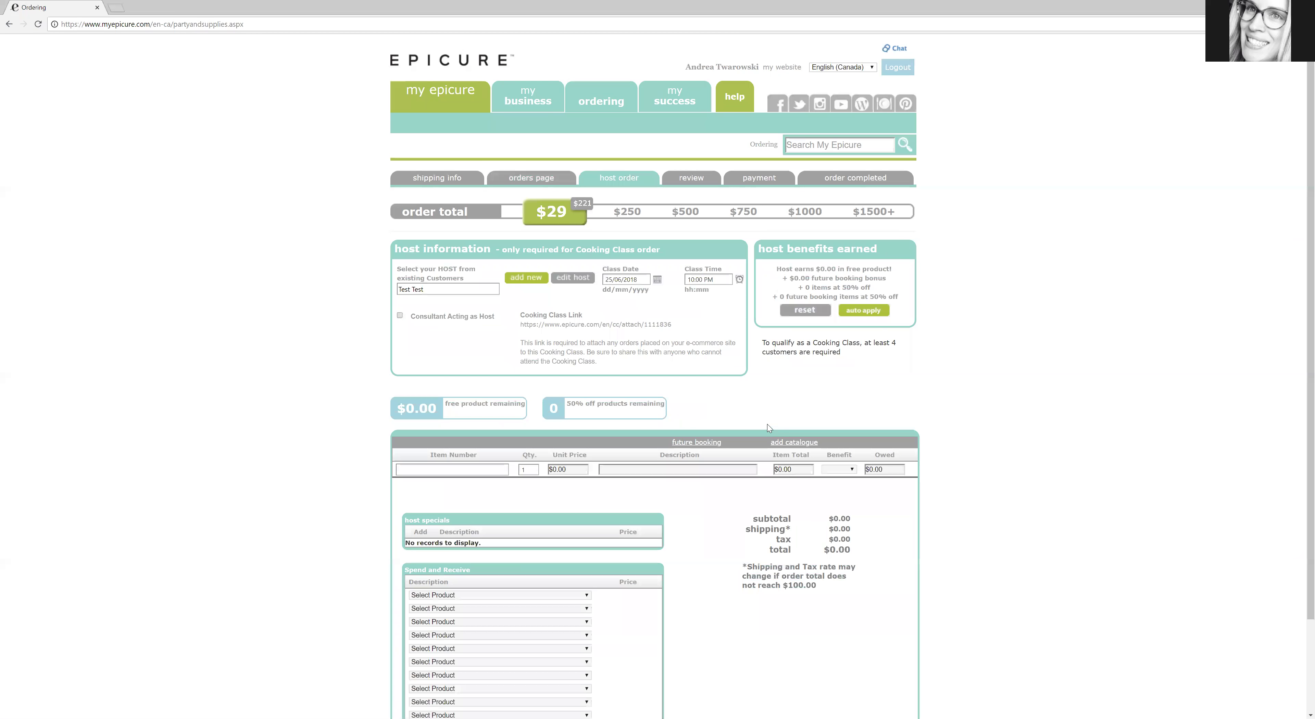
{"action": "scroll", "coordinate": [676, 414], "scroll_direction": "down", "scroll_amount": 1}
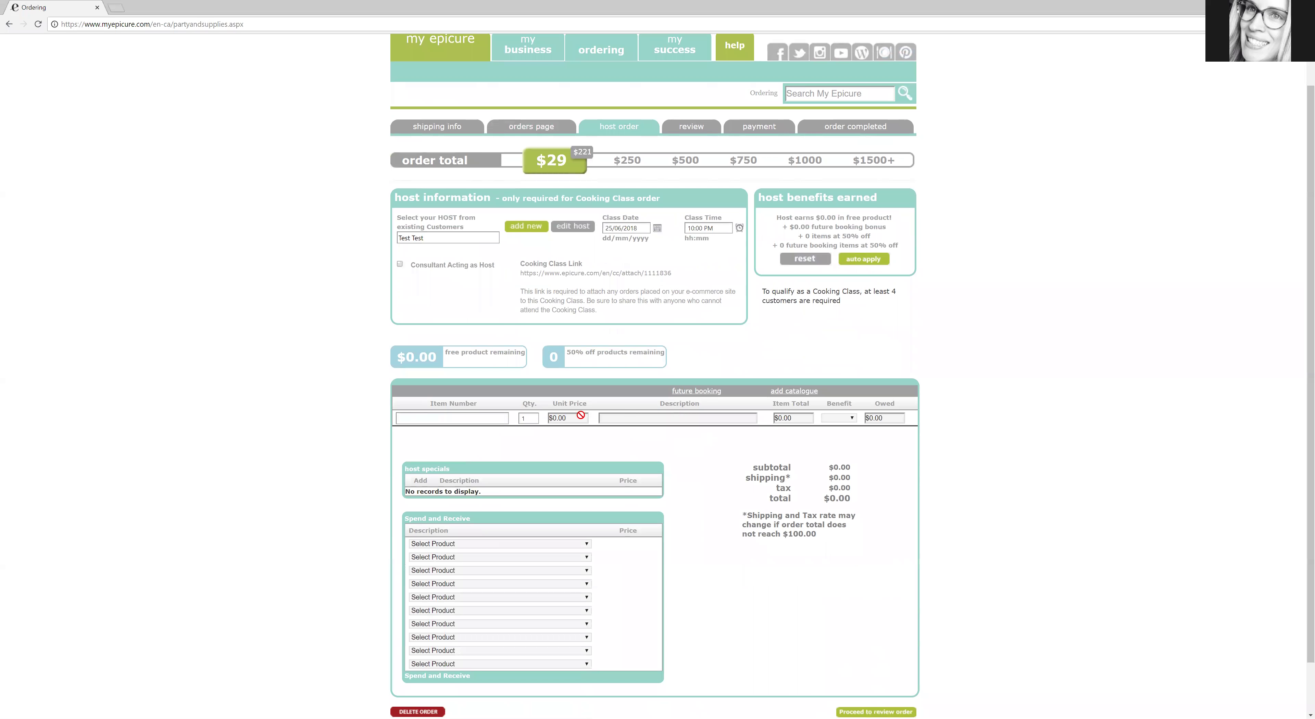
{"action": "left_click", "coordinate": [452, 418]}
{"action": "scroll", "coordinate": [843, 542], "scroll_direction": "down", "scroll_amount": 1}
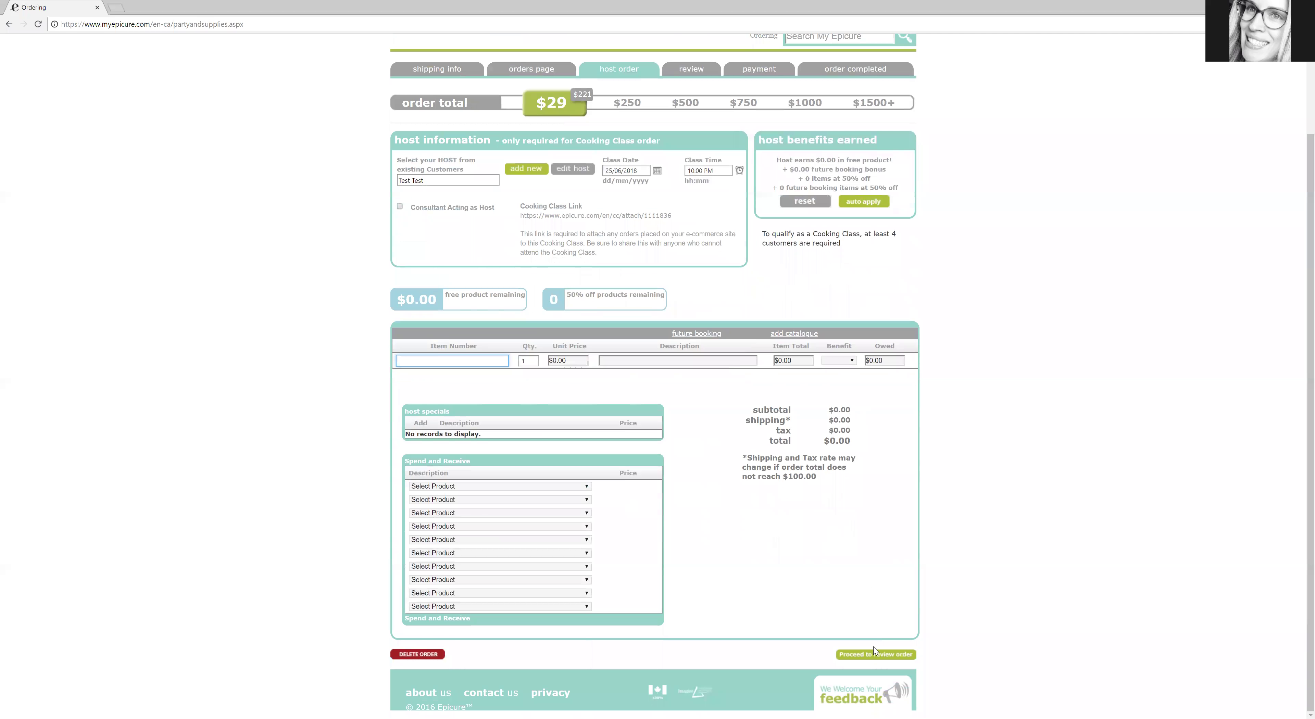
{"action": "left_click", "coordinate": [867, 657]}
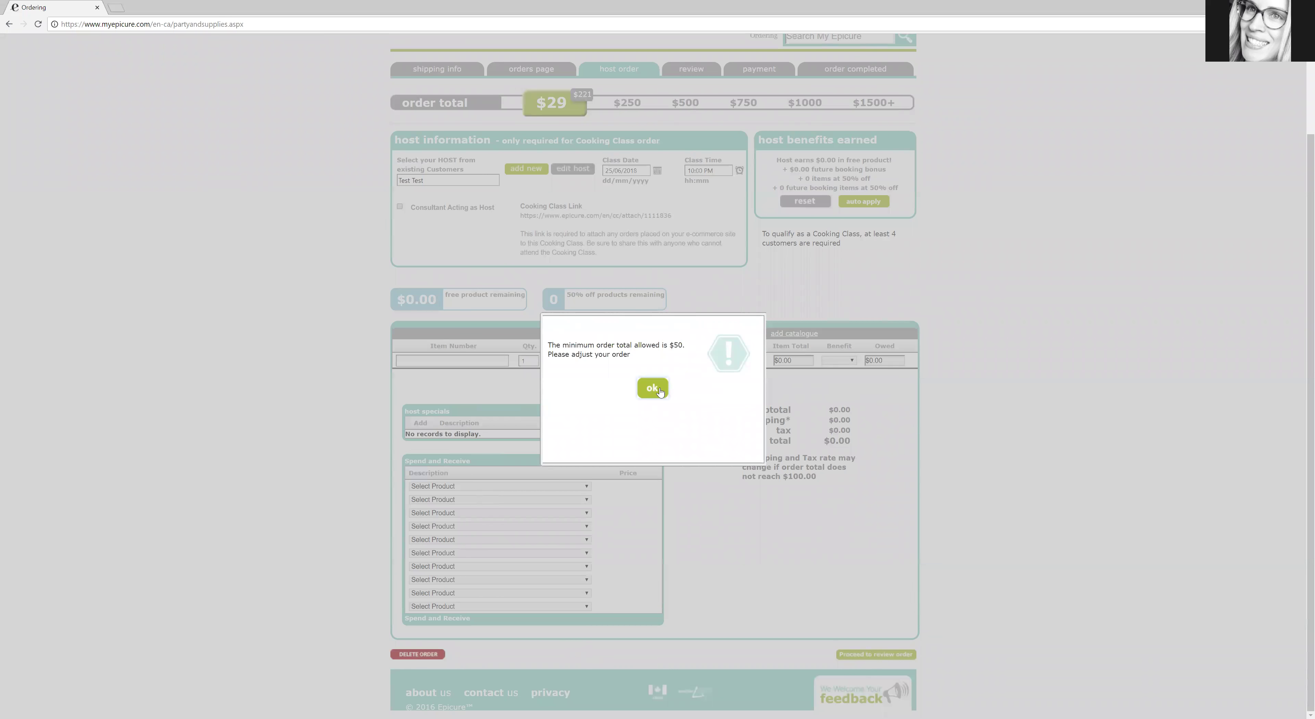
Step: Dismiss the minimum order message, return to the orders page and add French Onion Dip Mix (1001027) to the customer's products
{"action": "left_click", "coordinate": [658, 391]}
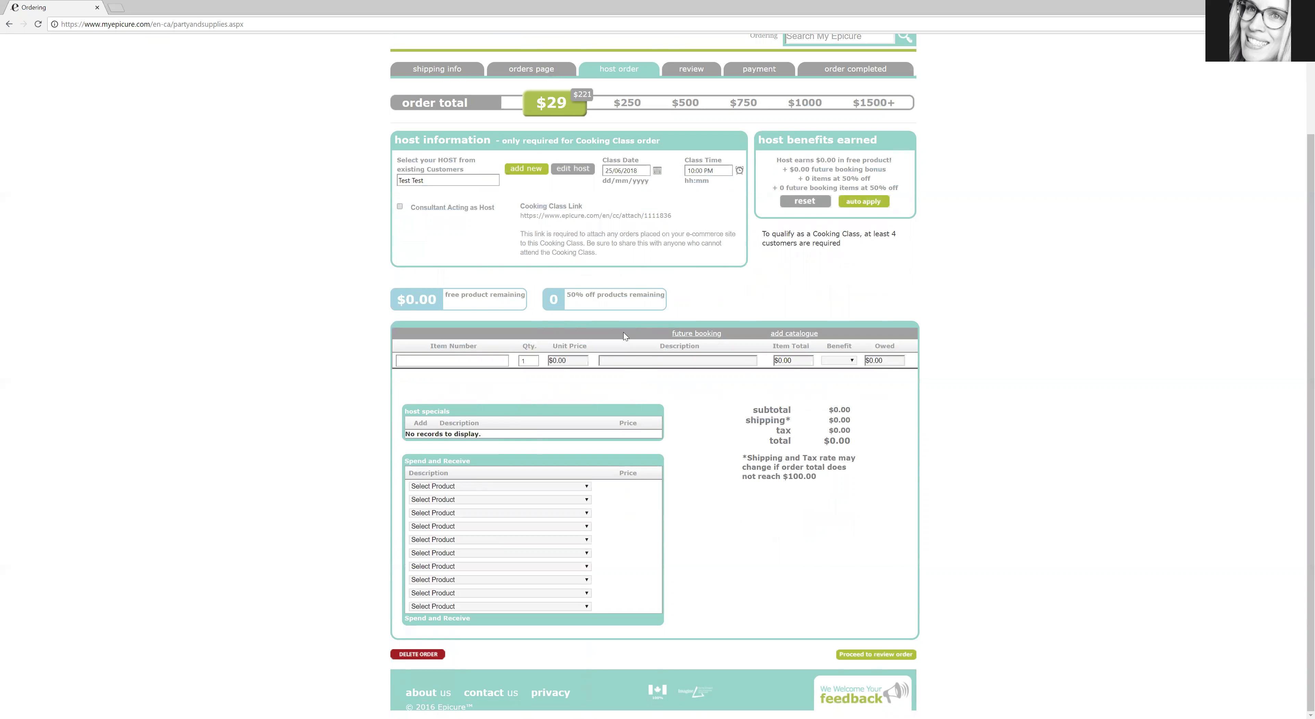
{"action": "left_click", "coordinate": [9, 24]}
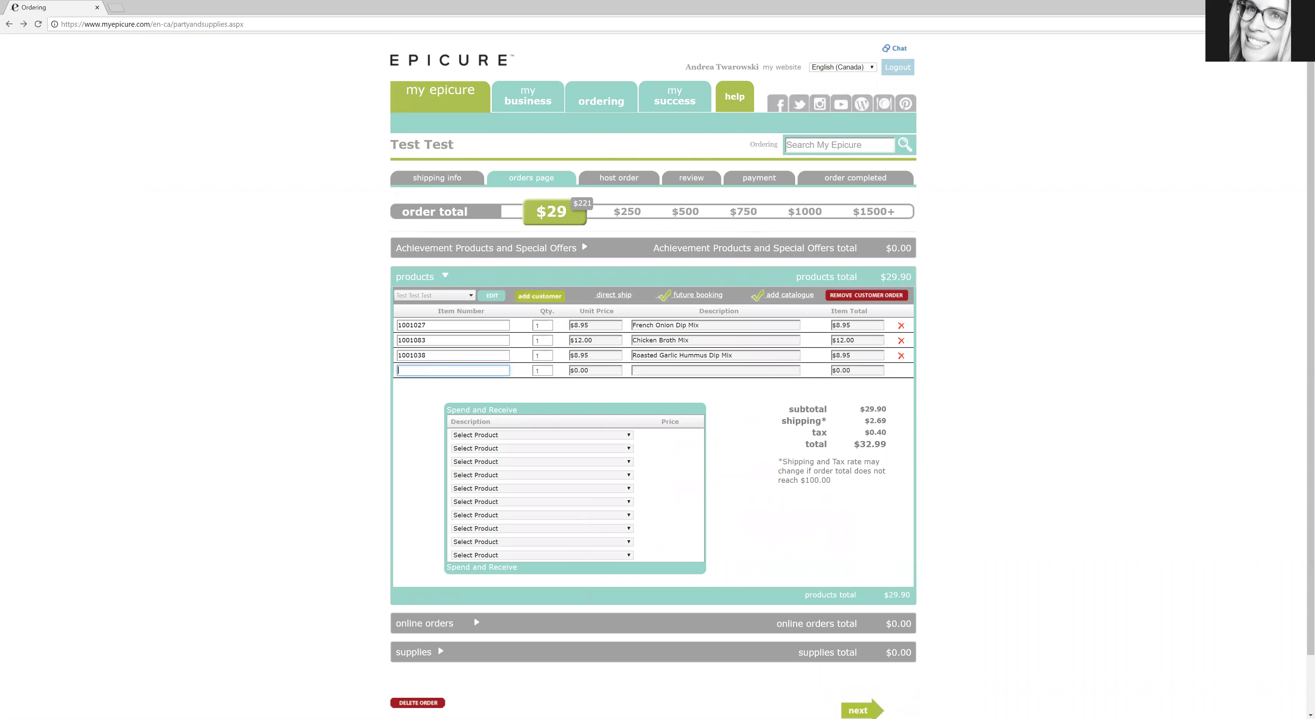
{"action": "type", "text": "ghfgh"}
{"action": "key", "text": "ctrl+a"}
{"action": "type", "text": "H"}
{"action": "left_click", "coordinate": [445, 490]}
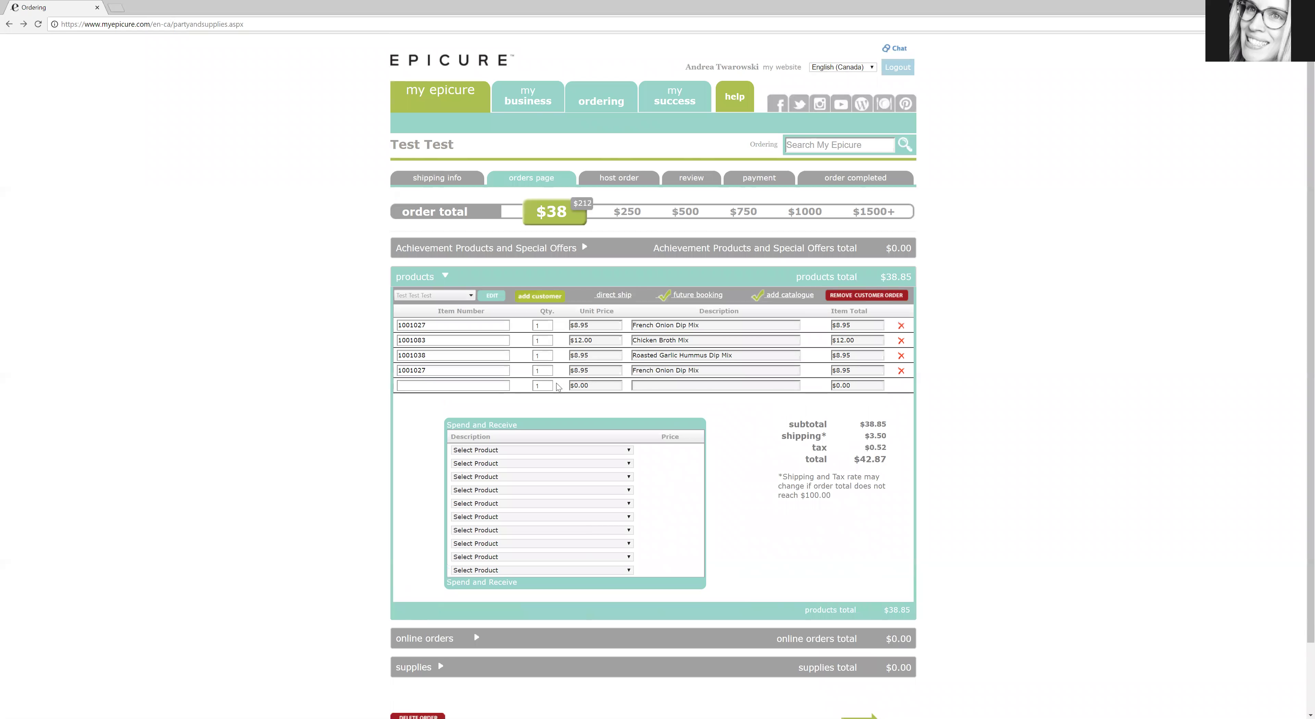
Step: Add Guacamole Dip Mix (1001070) to the customer's products
{"action": "left_click", "coordinate": [466, 389]}
{"action": "type", "text": "Loy"}
{"action": "key", "text": "BackSpace"}
{"action": "key", "text": "BackSpace"}
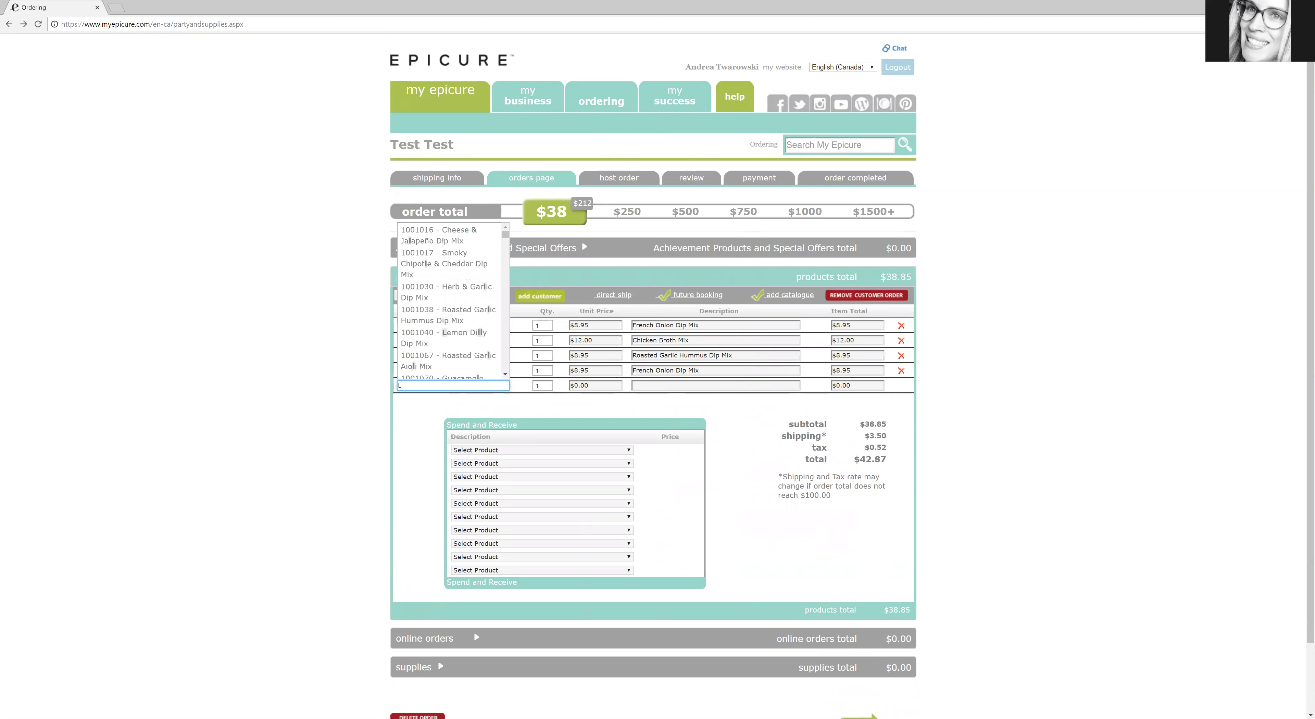
{"action": "left_click", "coordinate": [464, 373]}
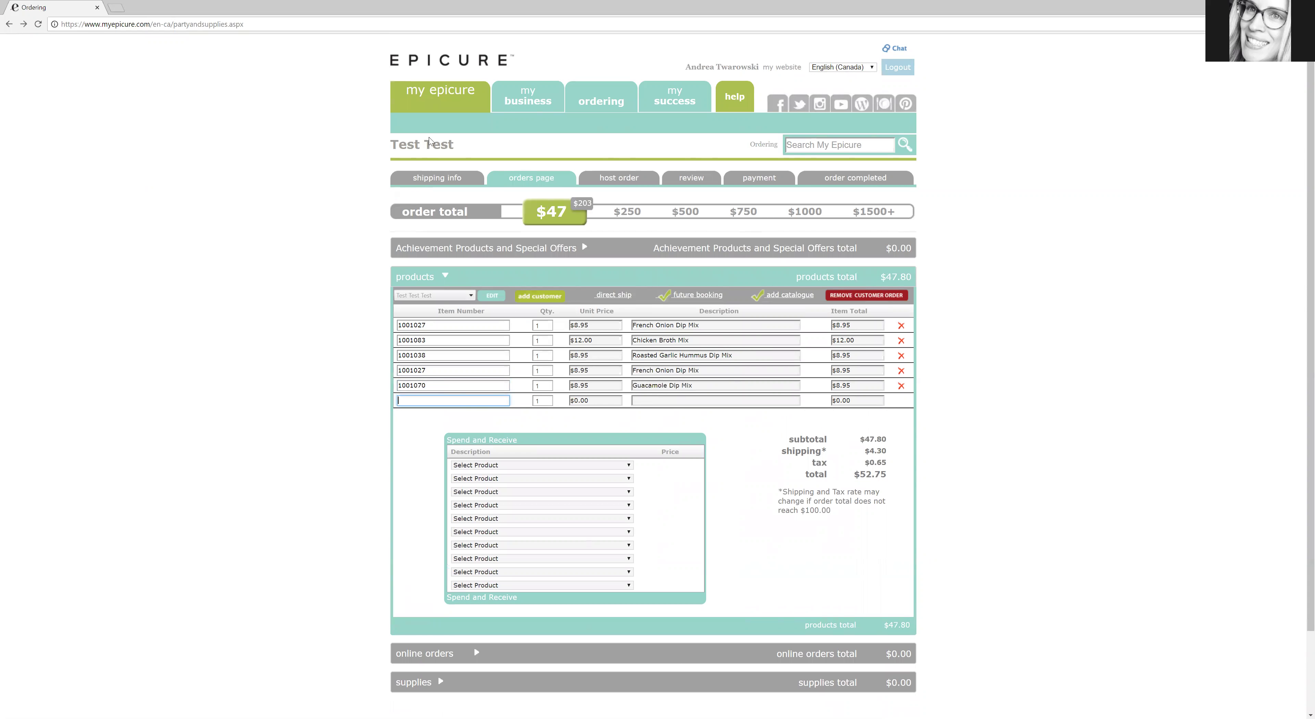
Step: Examine the Cooking Class link on the shipping info page, highlighting its address, and return to the orders page
{"action": "left_click", "coordinate": [438, 178]}
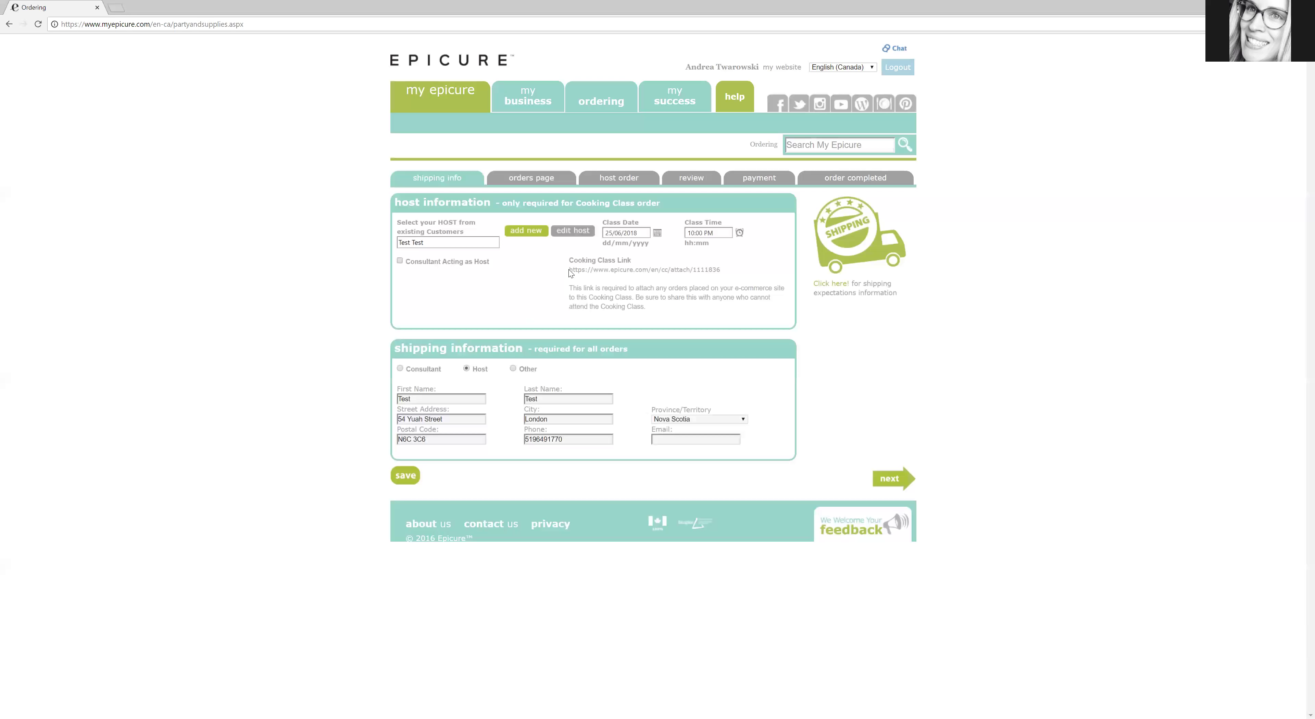
{"action": "left_click_drag", "start_coordinate": [569, 270], "coordinate": [728, 273]}
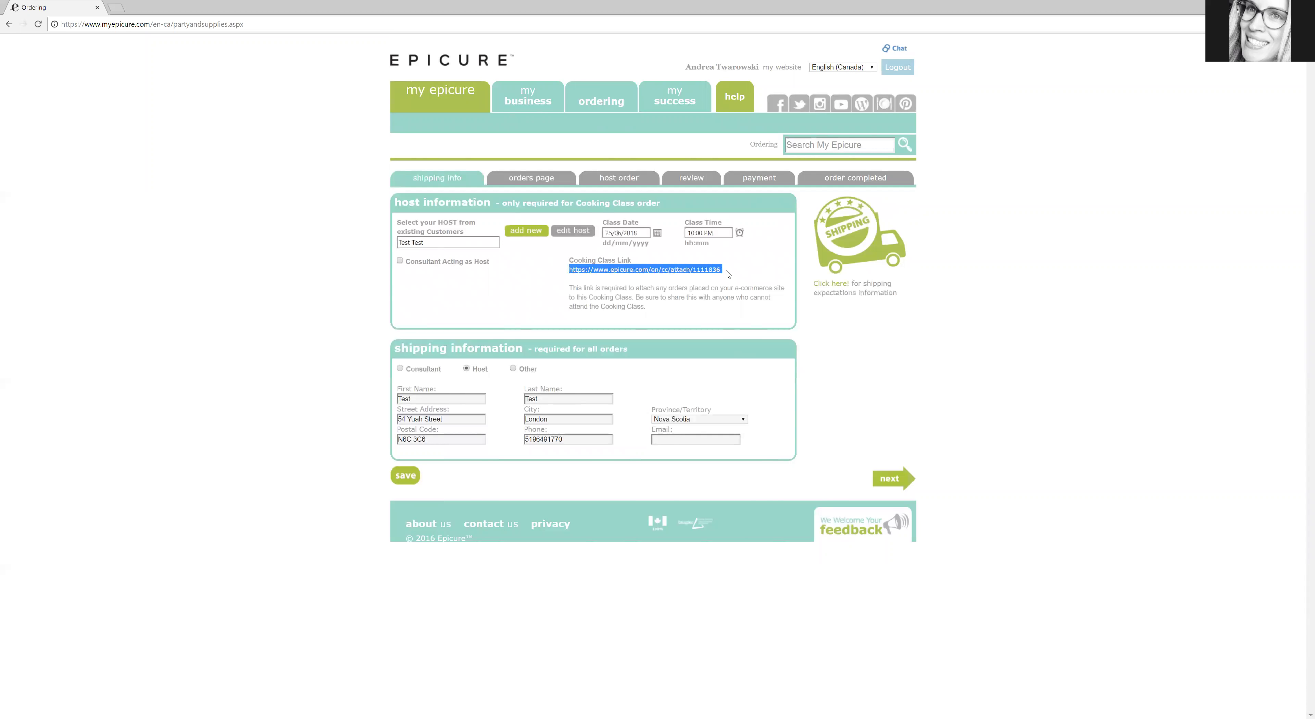
{"action": "left_click", "coordinate": [903, 479]}
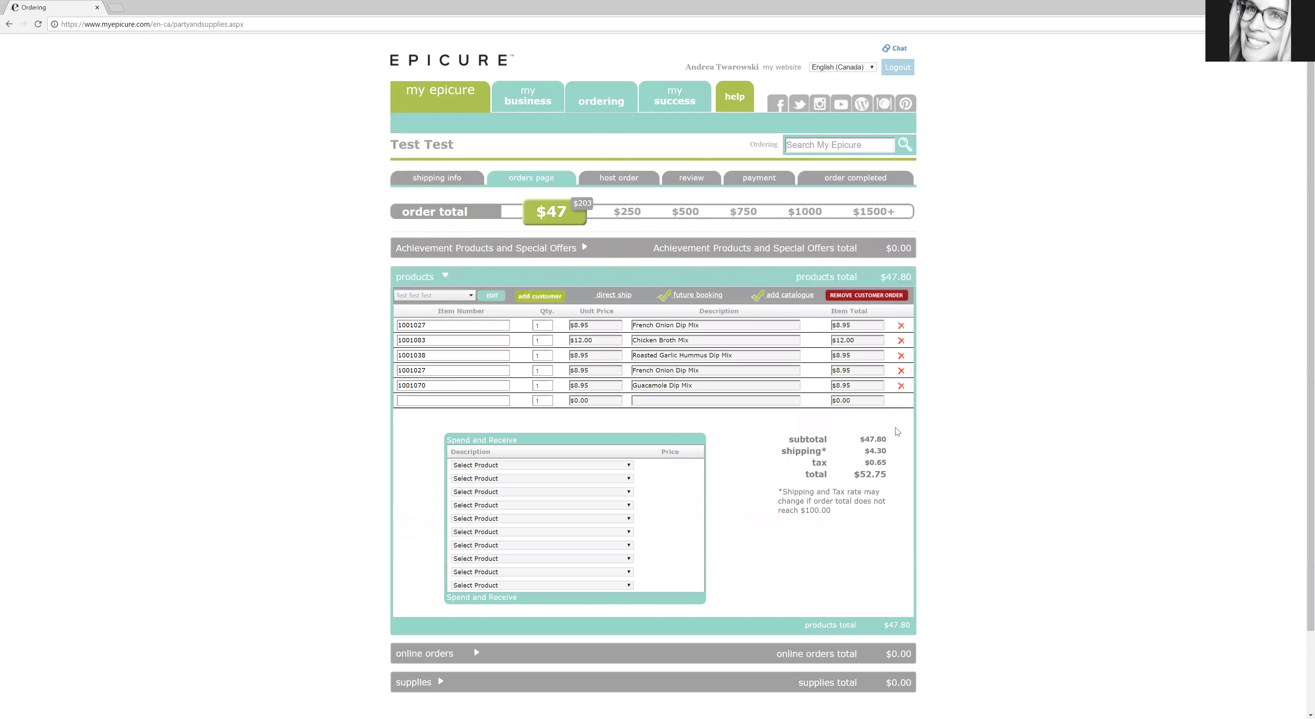
Step: Try to proceed from the orders page through the host order page to the order review, and dismiss the message
{"action": "scroll", "coordinate": [838, 592], "scroll_direction": "down", "scroll_amount": 2}
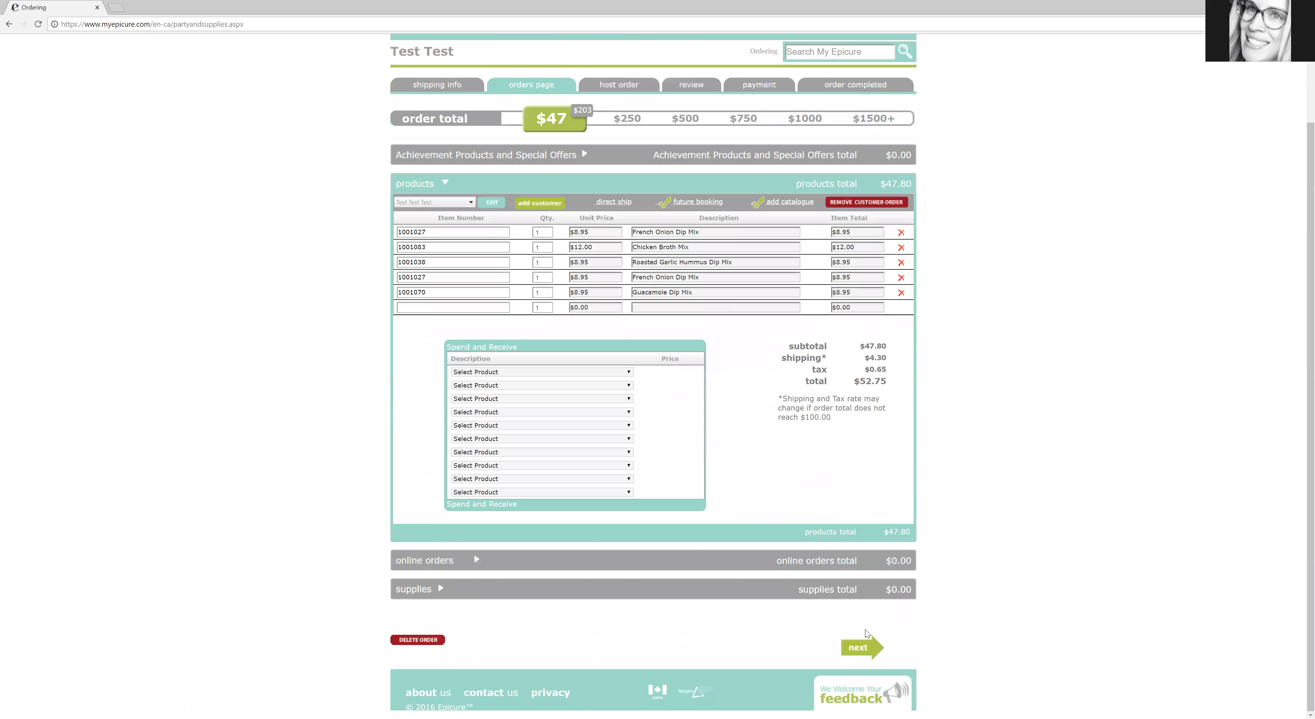
{"action": "left_click", "coordinate": [862, 651]}
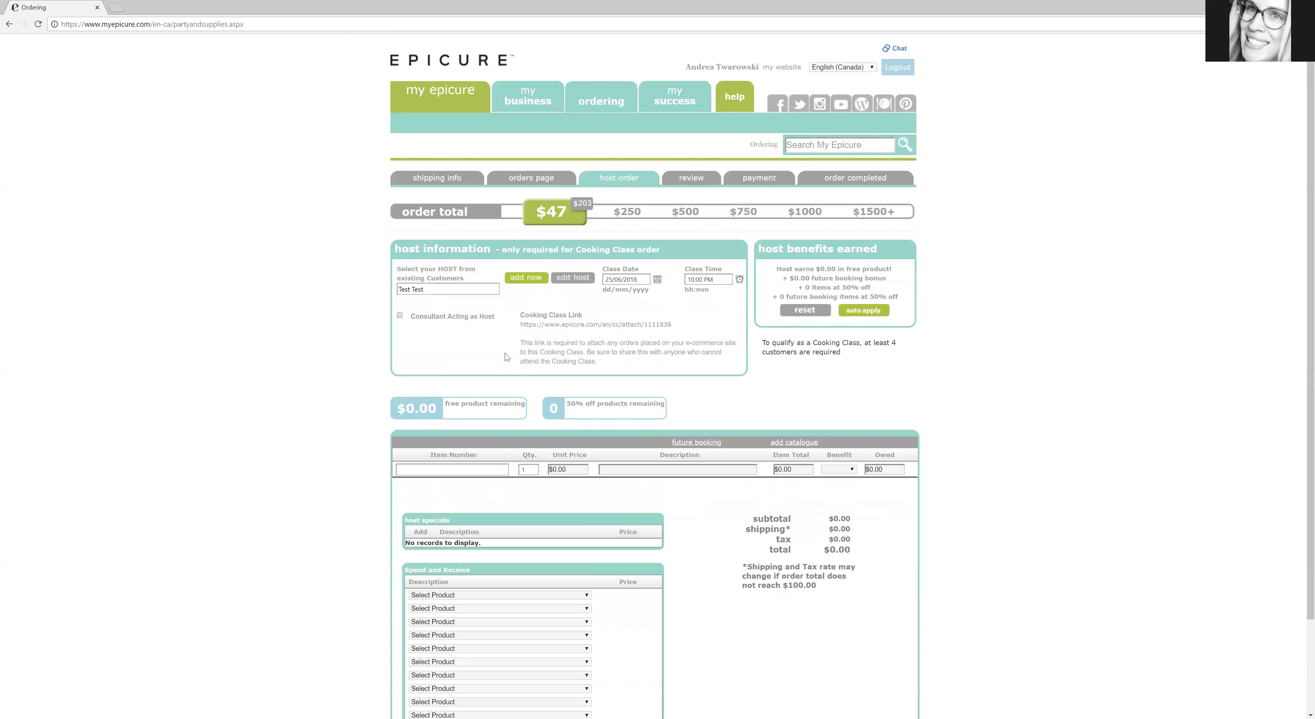
{"action": "scroll", "coordinate": [732, 506], "scroll_direction": "down", "scroll_amount": 3}
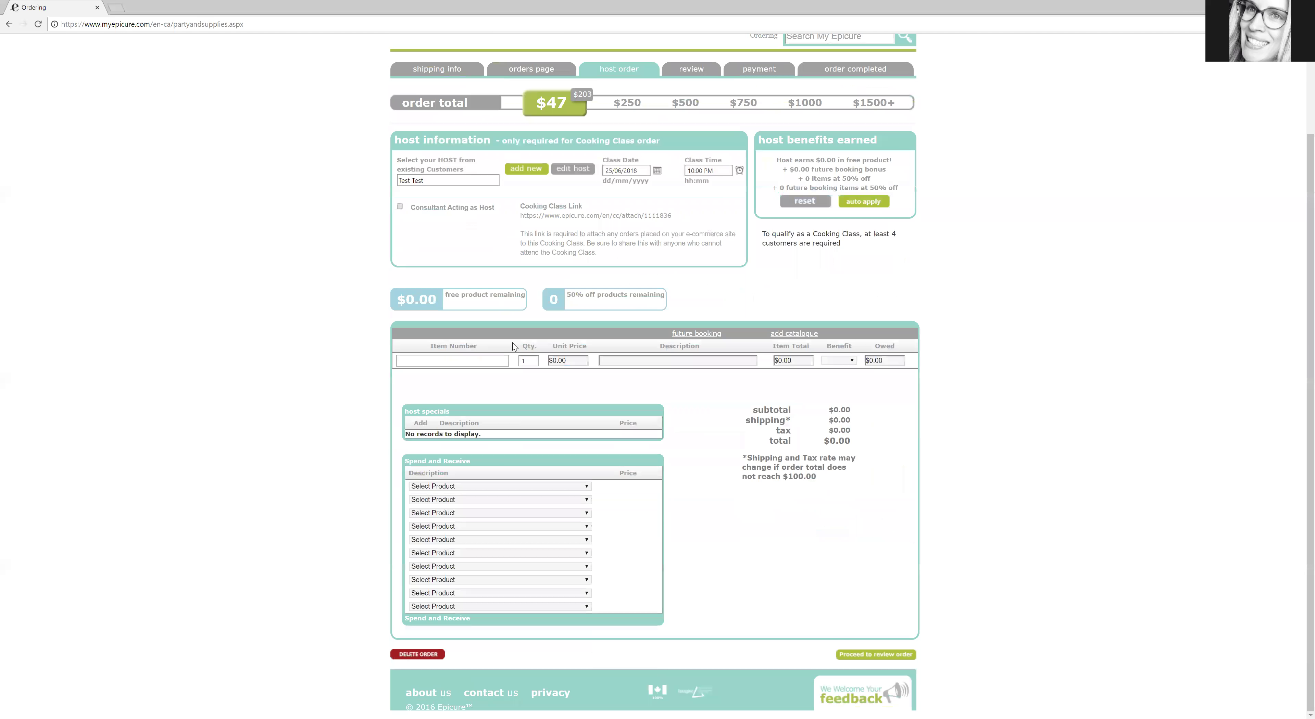
{"action": "left_click", "coordinate": [860, 655]}
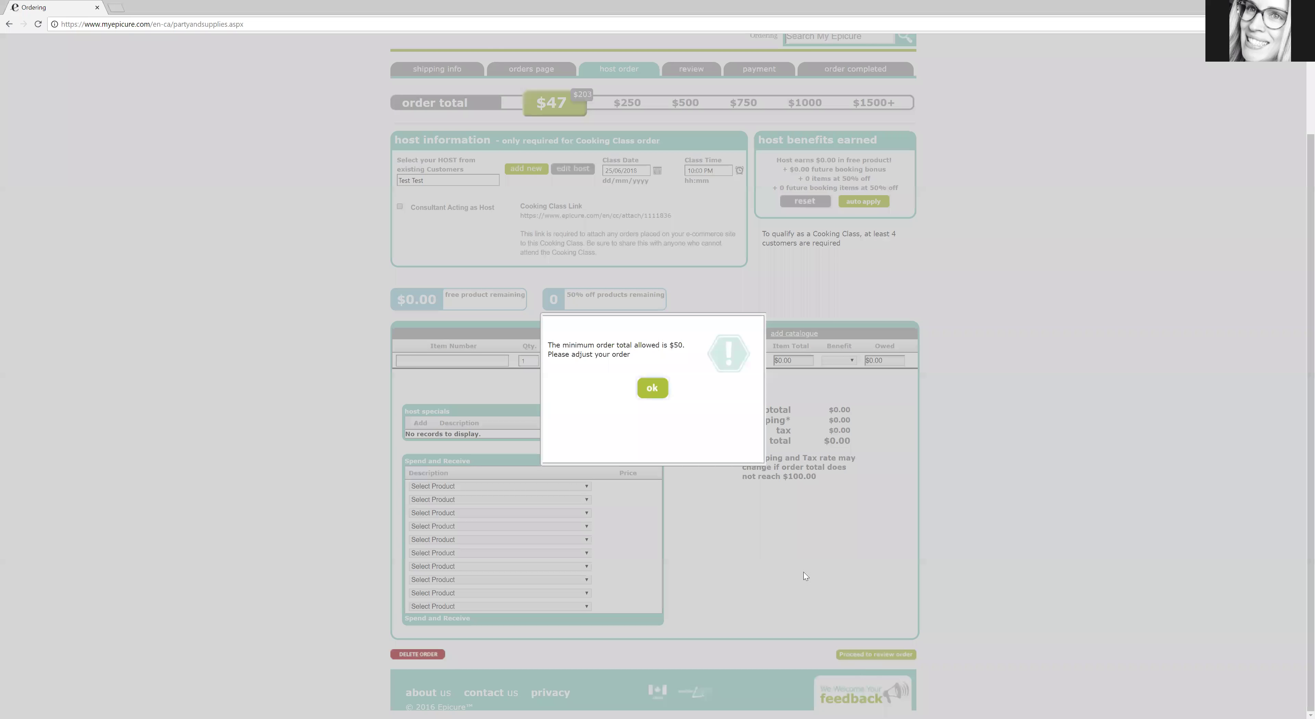
{"action": "left_click", "coordinate": [661, 390]}
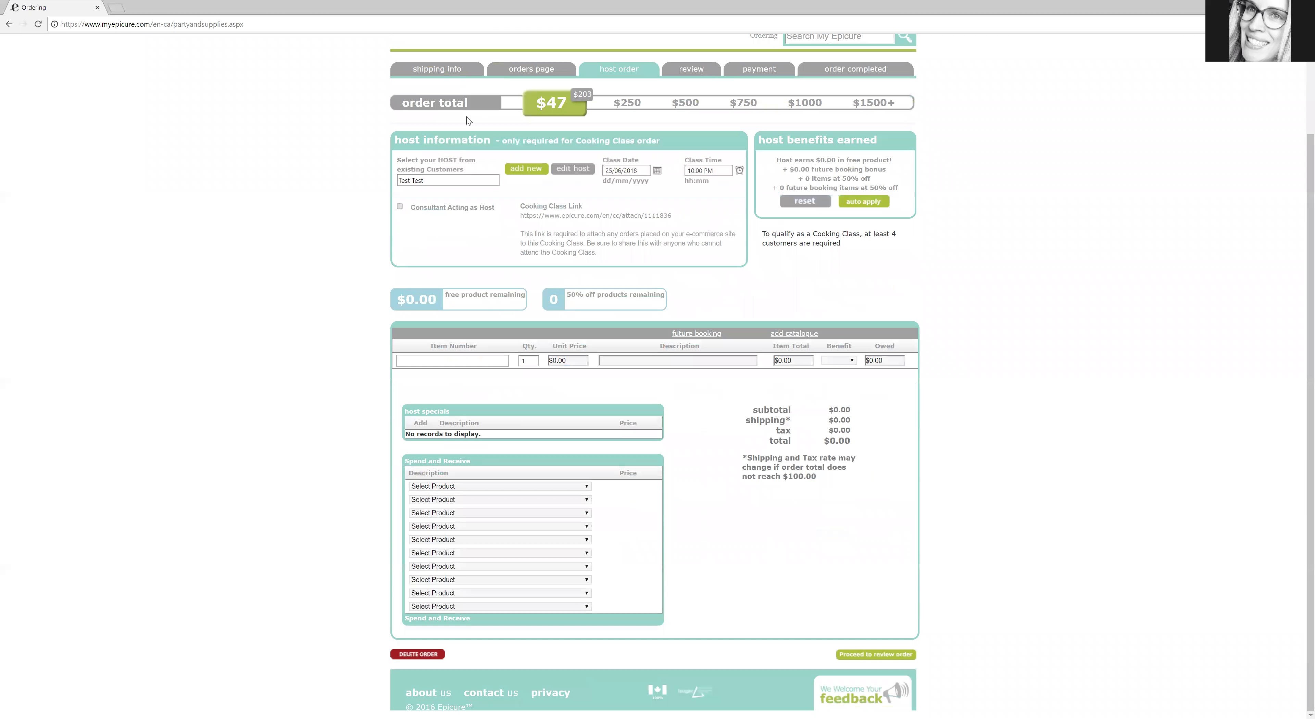
Step: Return to the orders page and add Square Steamer (1004212) to the customer's products
{"action": "left_click", "coordinate": [8, 24]}
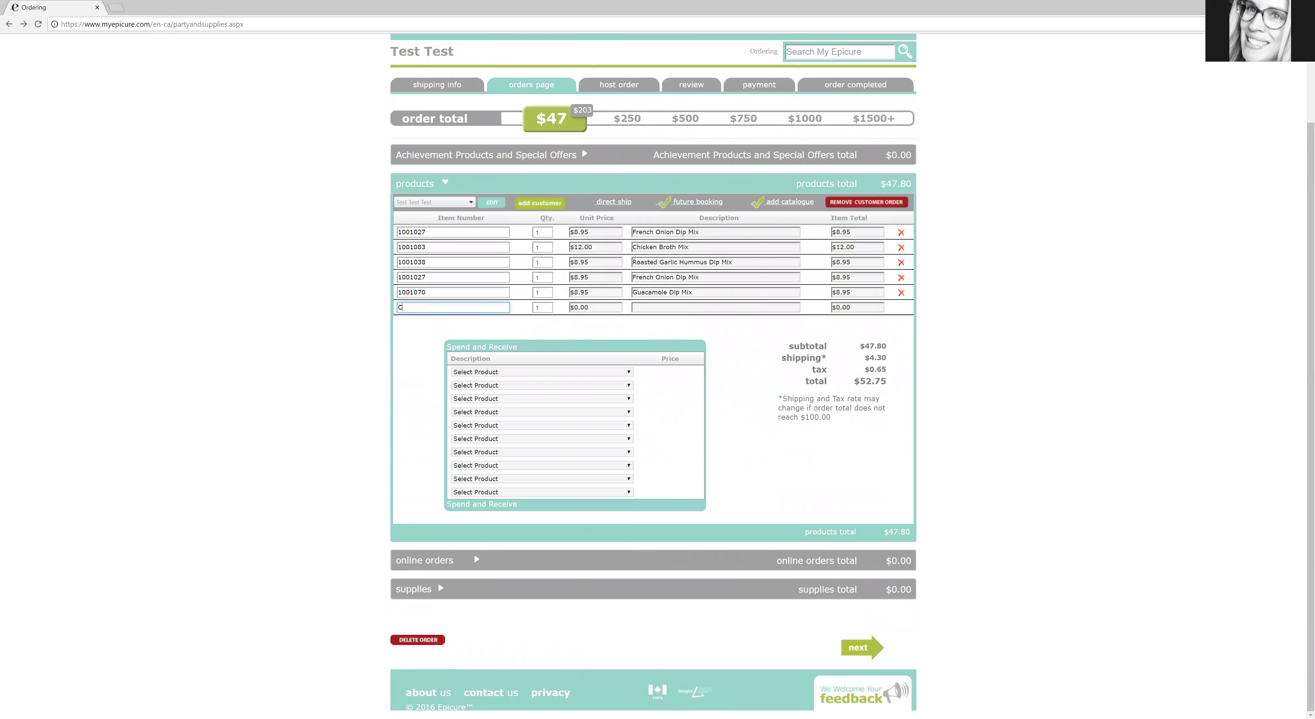
{"action": "type", "text": "teamer"}
{"action": "left_click", "coordinate": [471, 326]}
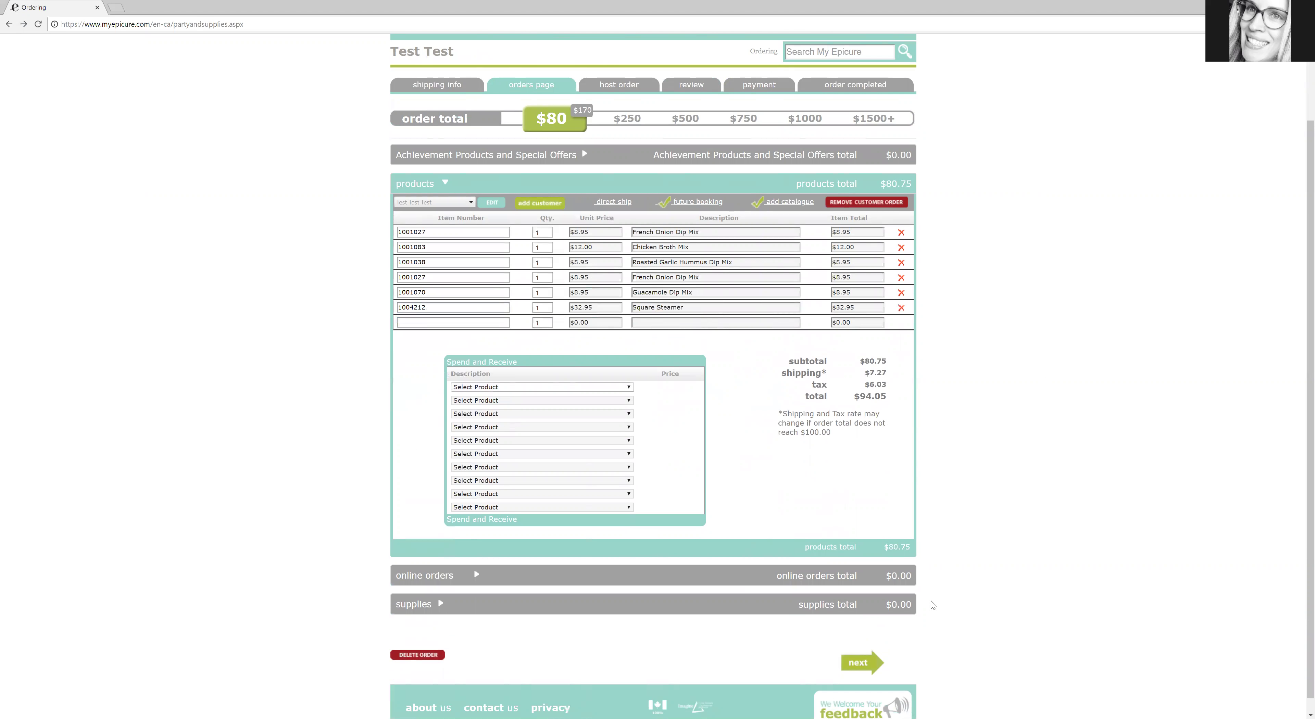
Step: Proceed through the host order page to the order review, agreeing to continue with a total under $100
{"action": "left_click", "coordinate": [862, 669]}
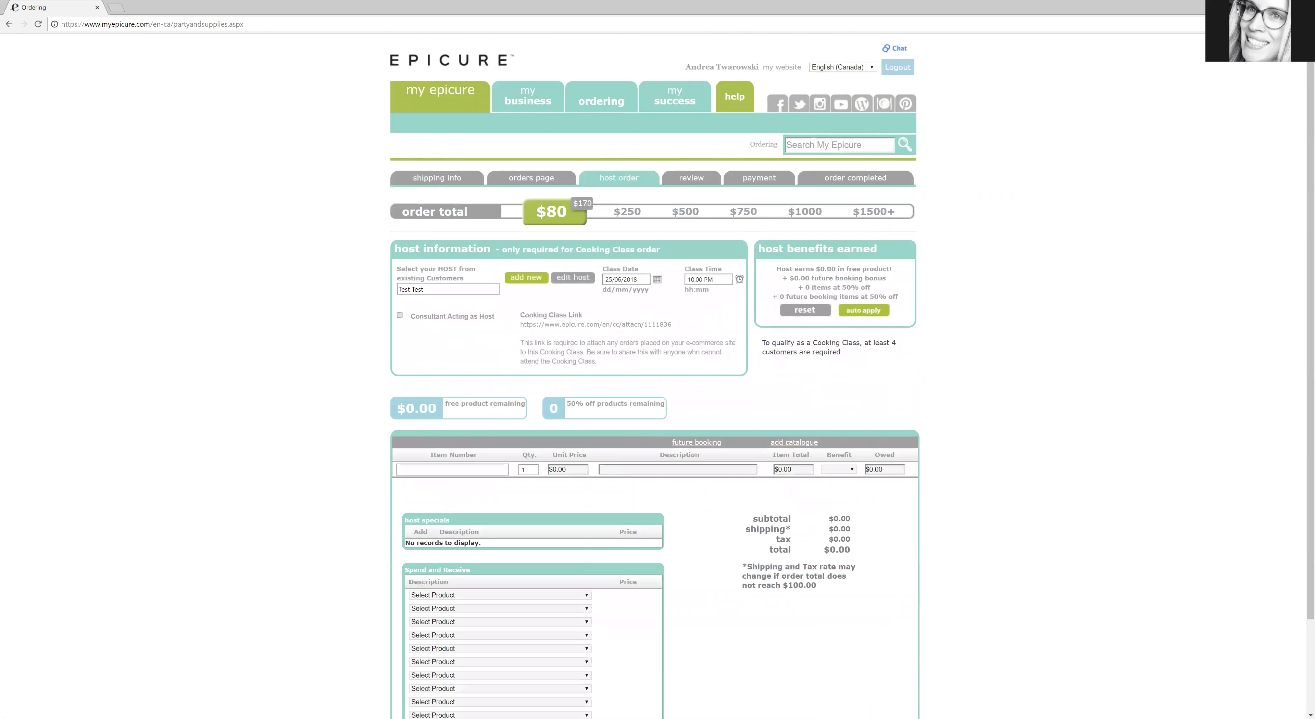
{"action": "scroll", "coordinate": [859, 492], "scroll_direction": "down", "scroll_amount": 1}
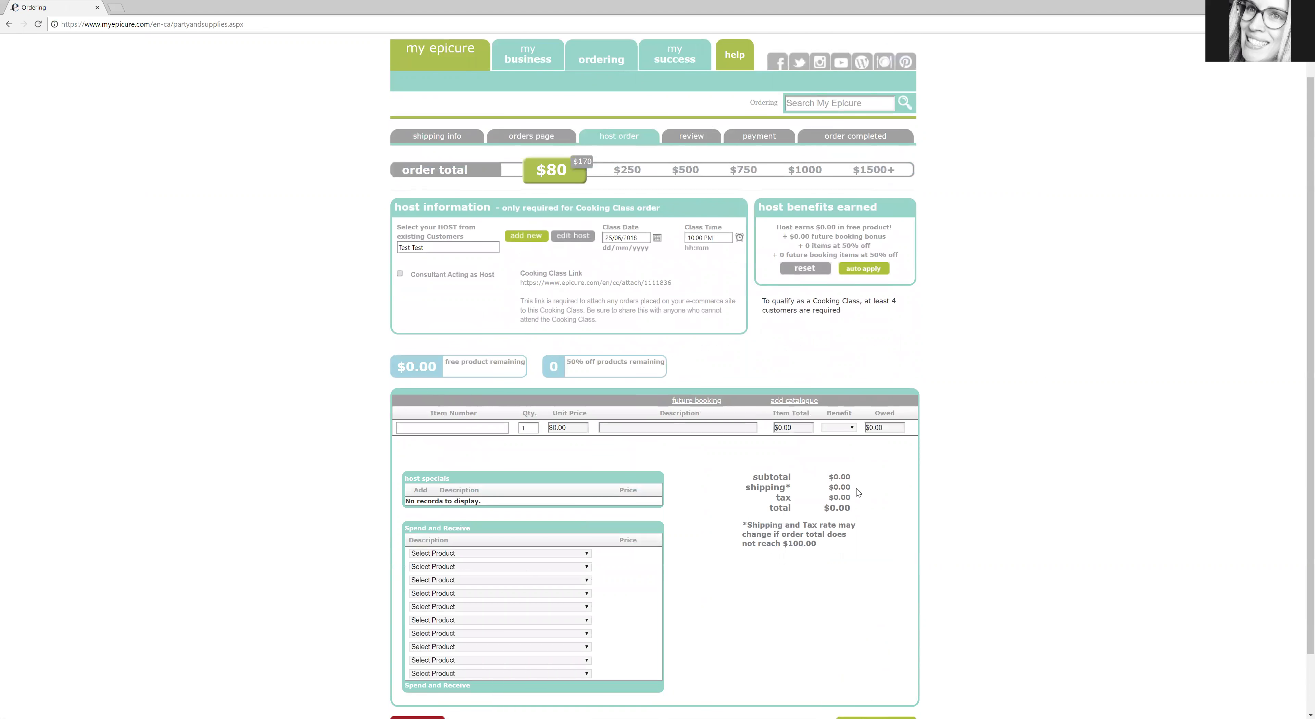
{"action": "scroll", "coordinate": [859, 493], "scroll_direction": "down", "scroll_amount": 1}
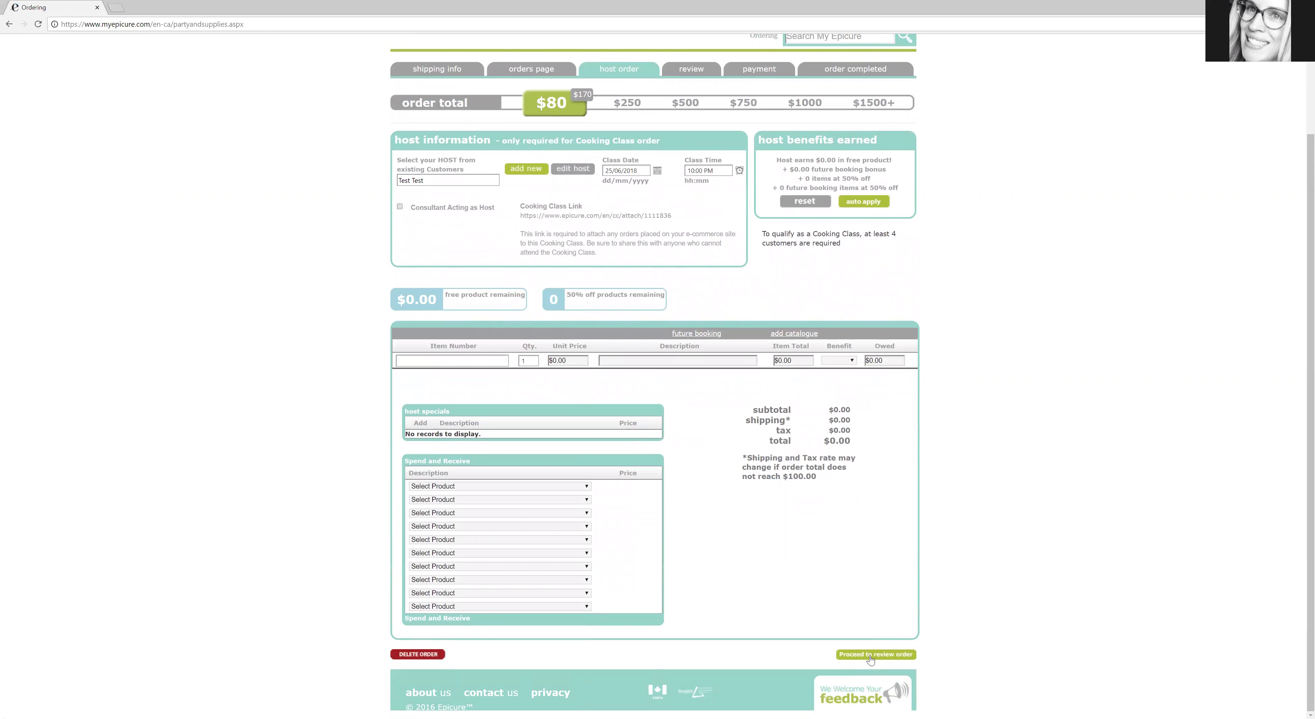
{"action": "left_click", "coordinate": [871, 656]}
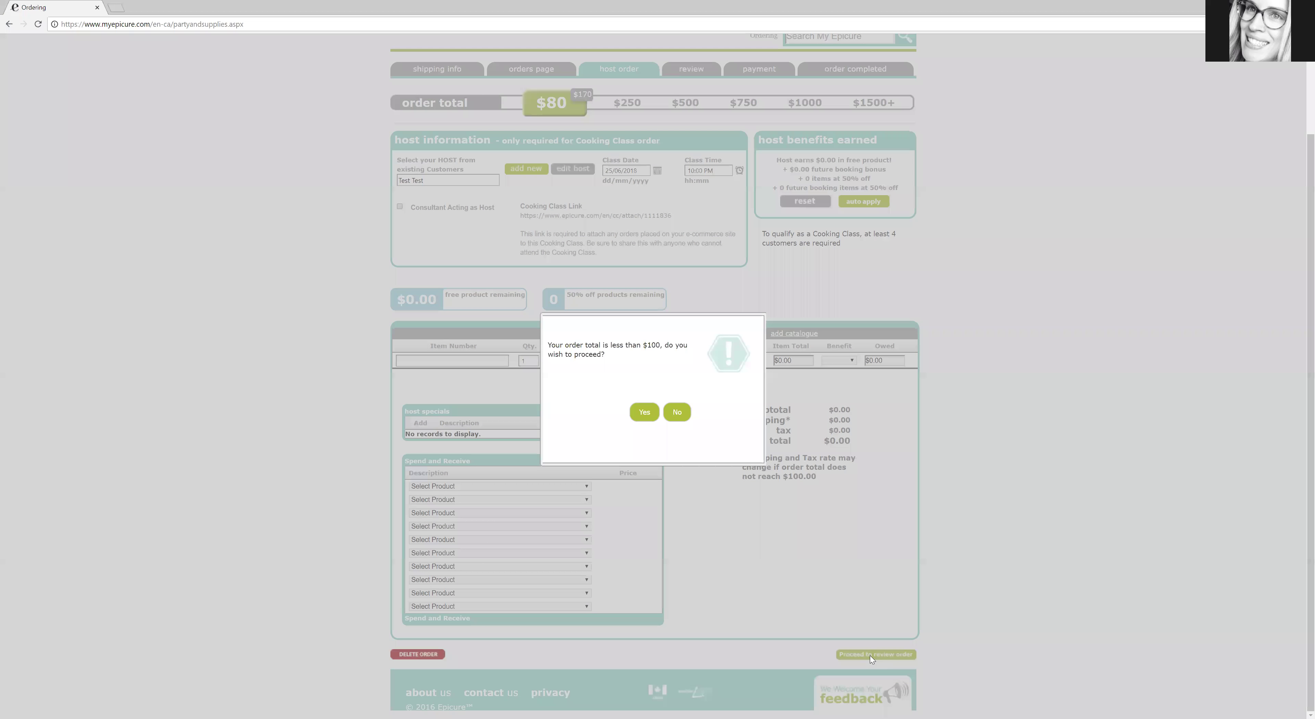
{"action": "left_click", "coordinate": [644, 412]}
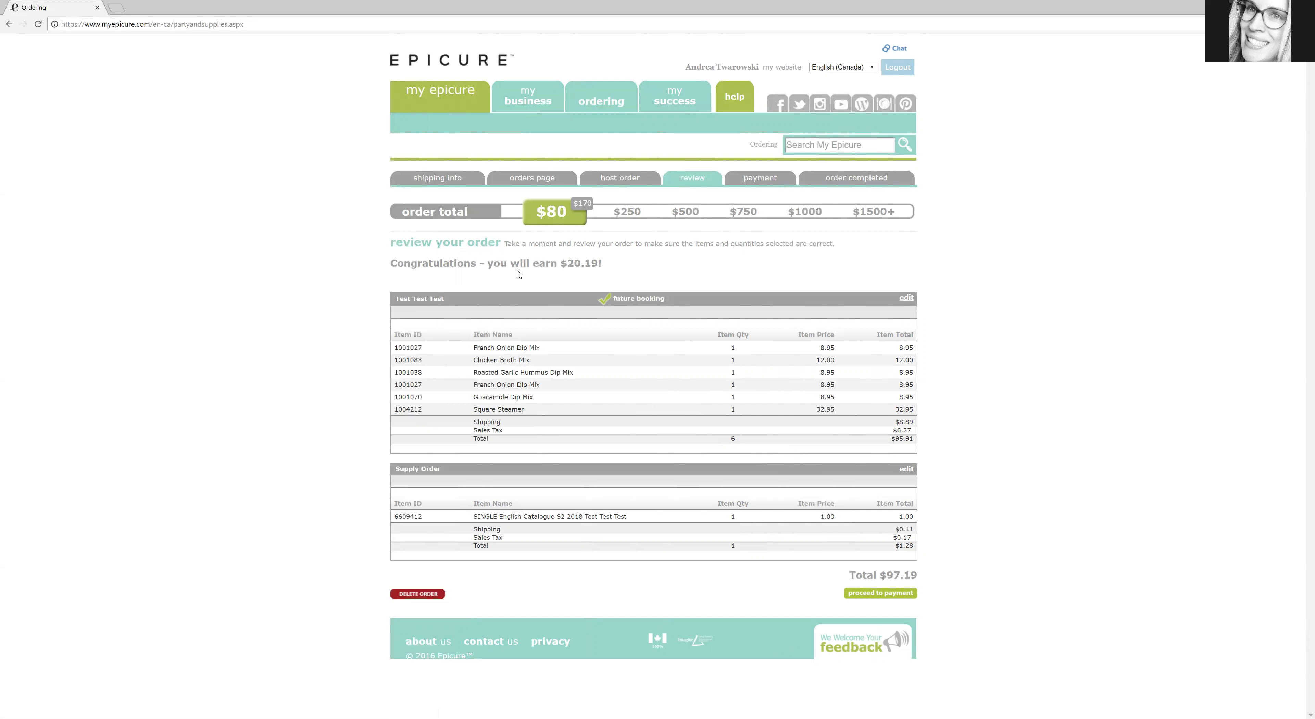
Step: Check the earnings amount on the order review page and proceed to payment
{"action": "left_click_drag", "start_coordinate": [515, 266], "coordinate": [602, 265]}
{"action": "left_click", "coordinate": [732, 291]}
{"action": "left_click", "coordinate": [862, 593]}
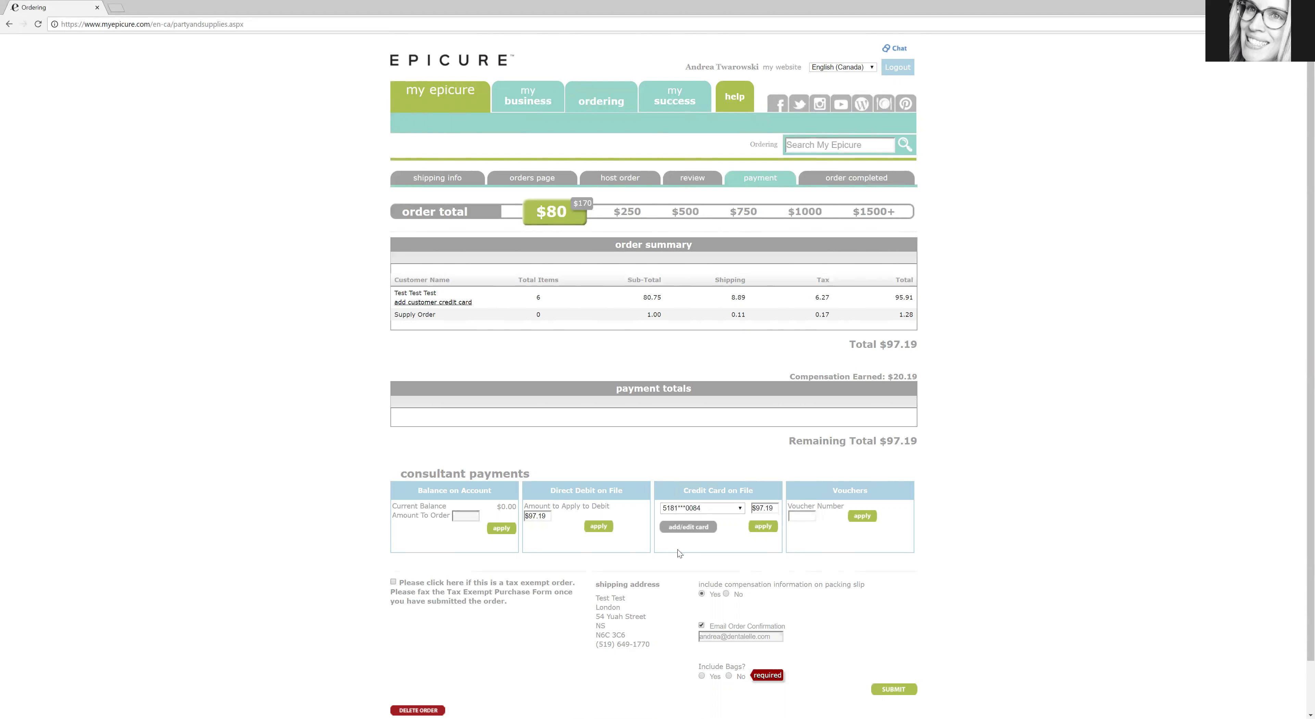
Step: View the add/edit options for the credit card on file with the saved card selected, and close the payment dialog
{"action": "left_click", "coordinate": [678, 528]}
{"action": "left_click", "coordinate": [581, 274]}
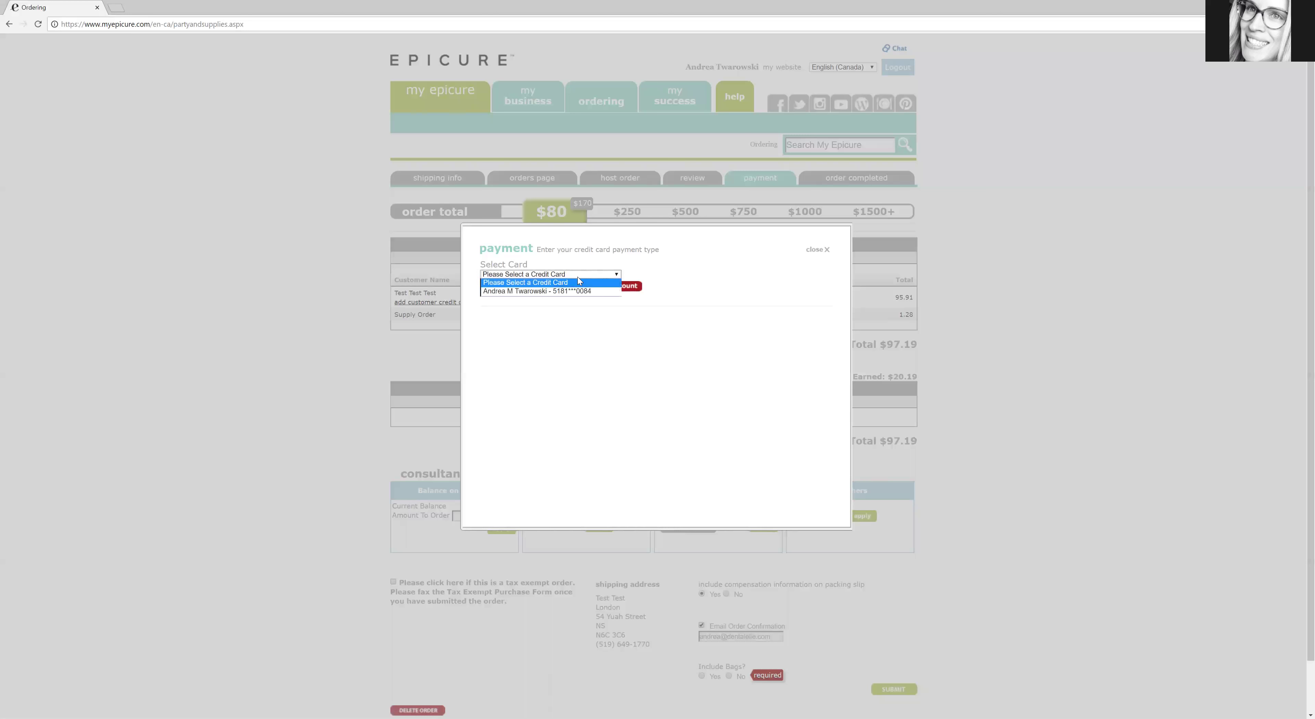
{"action": "left_click", "coordinate": [551, 291]}
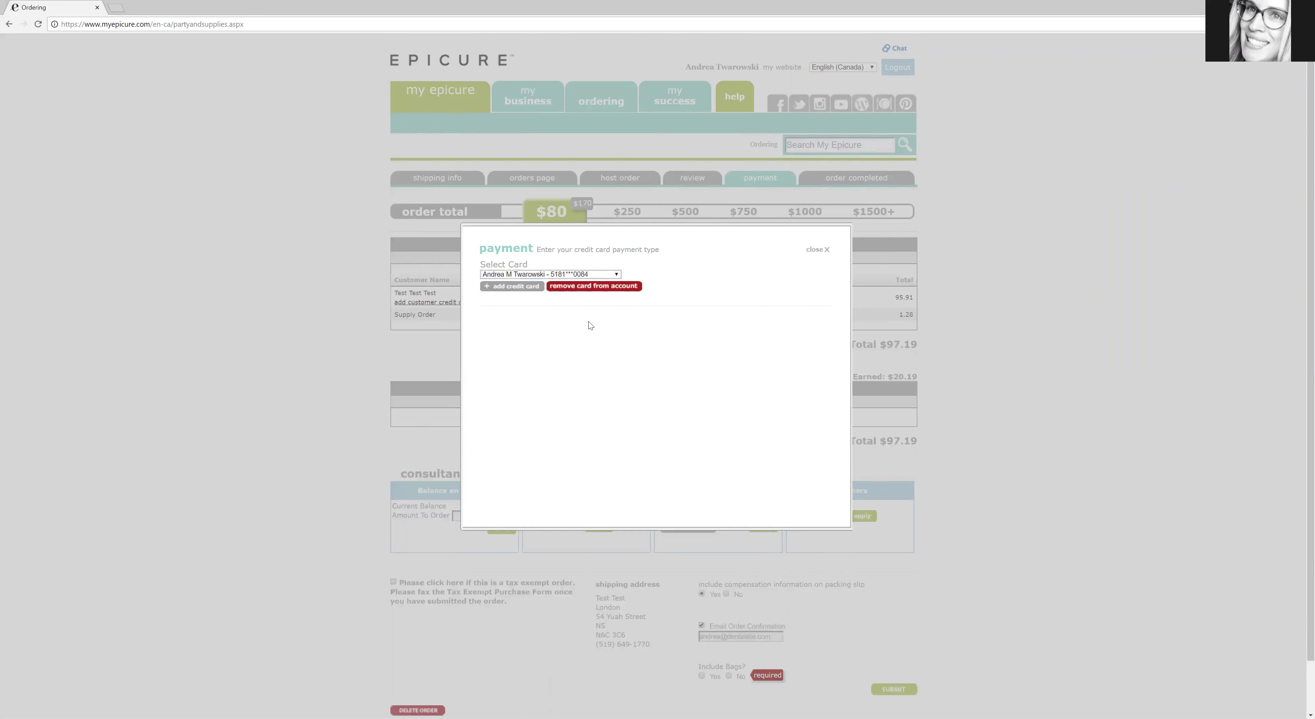
{"action": "left_click", "coordinate": [818, 250]}
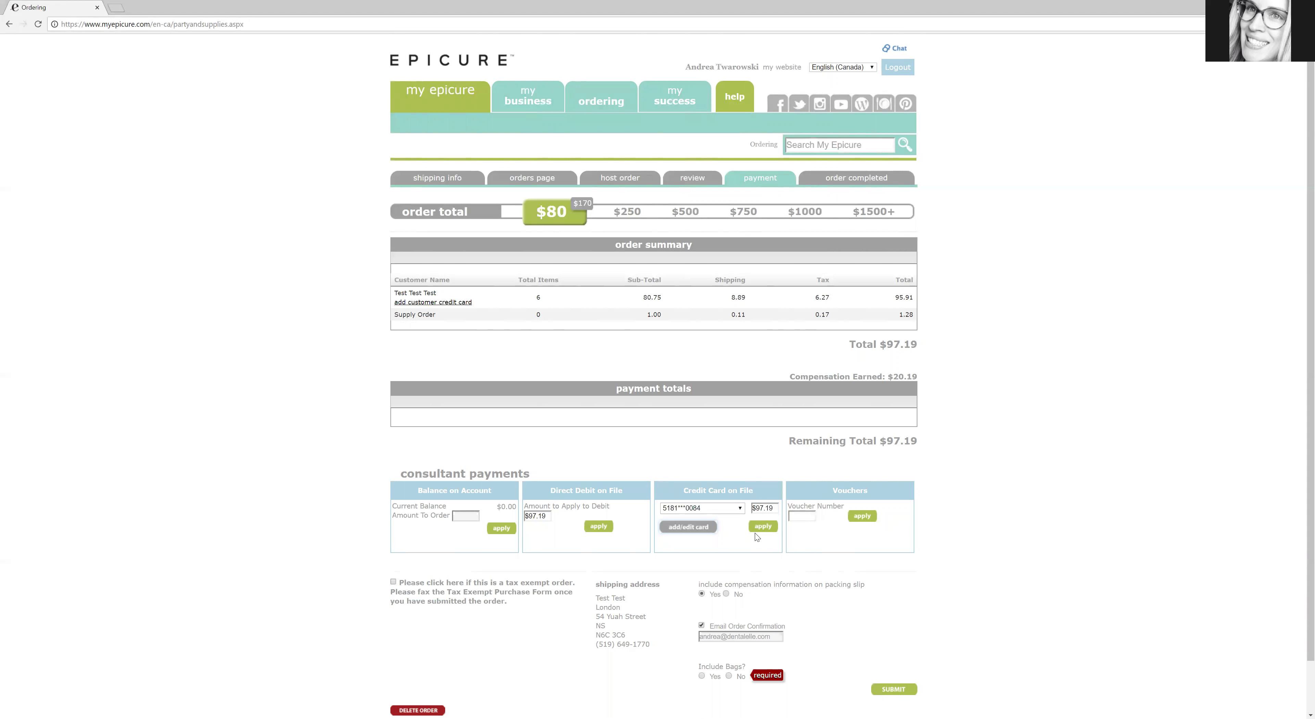
Step: Exclude compensation information from the packing slip and choose Yes for including bags
{"action": "scroll", "coordinate": [746, 552], "scroll_direction": "down", "scroll_amount": 1}
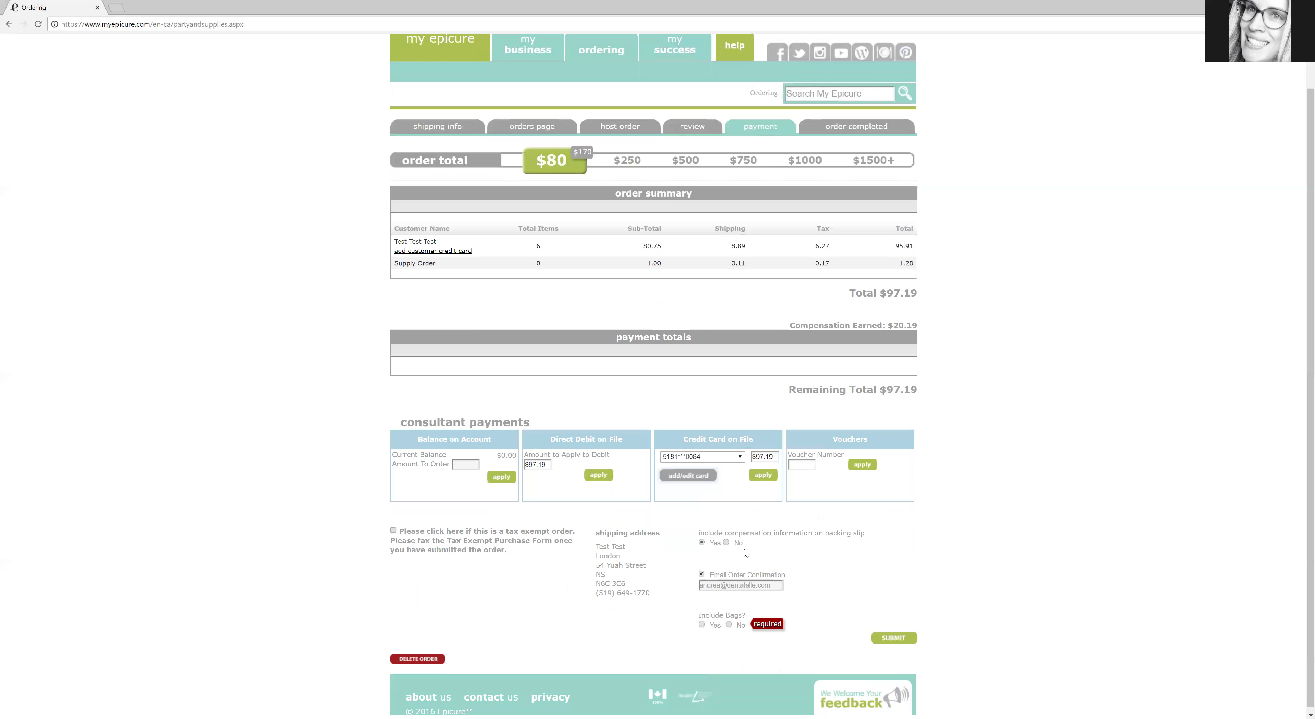
{"action": "left_click", "coordinate": [726, 543]}
{"action": "left_click", "coordinate": [701, 625]}
Step: Go back from the payment page to the host order page
{"action": "scroll", "coordinate": [619, 200], "scroll_direction": "up", "scroll_amount": 2}
{"action": "left_click", "coordinate": [613, 179]}
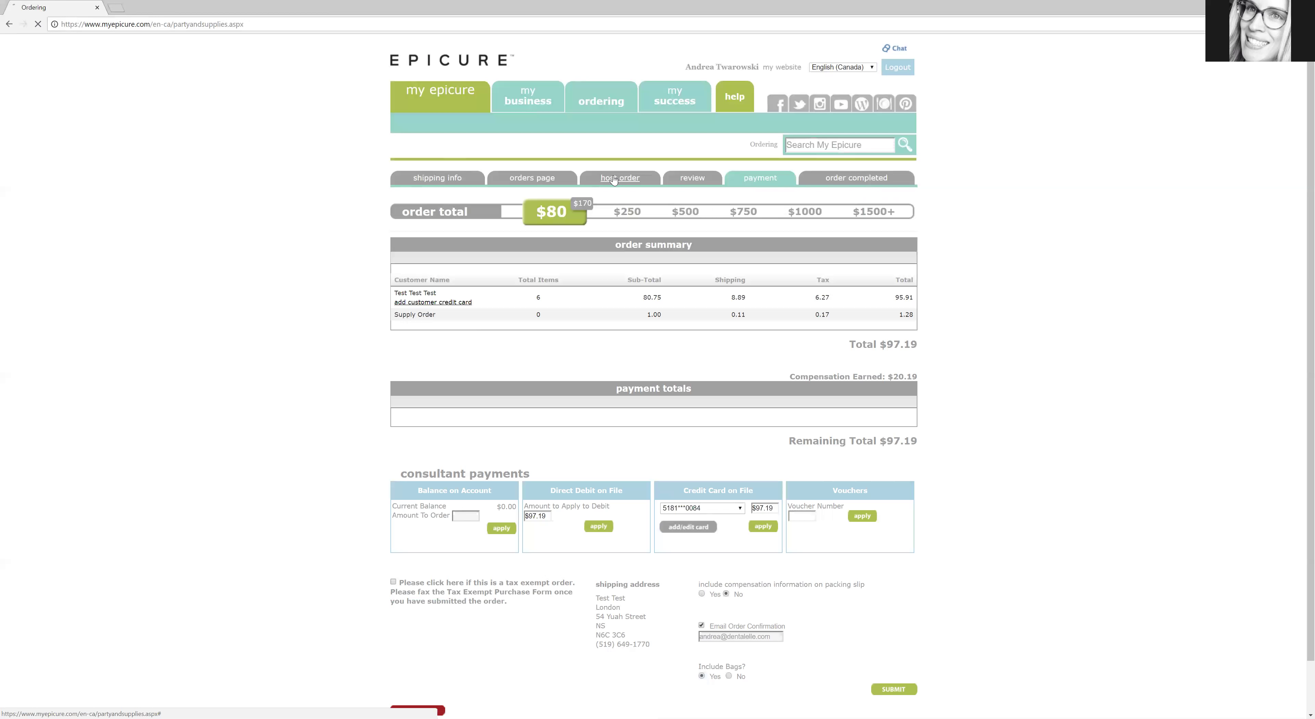